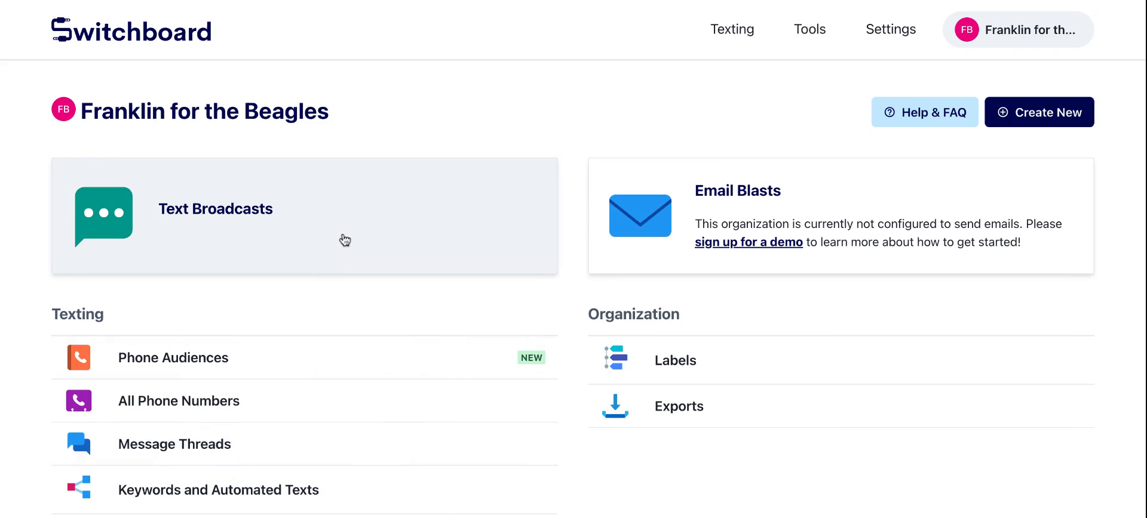
Open the text broadcasts overview and look through the list of sent broadcasts.
left_click(344, 240)
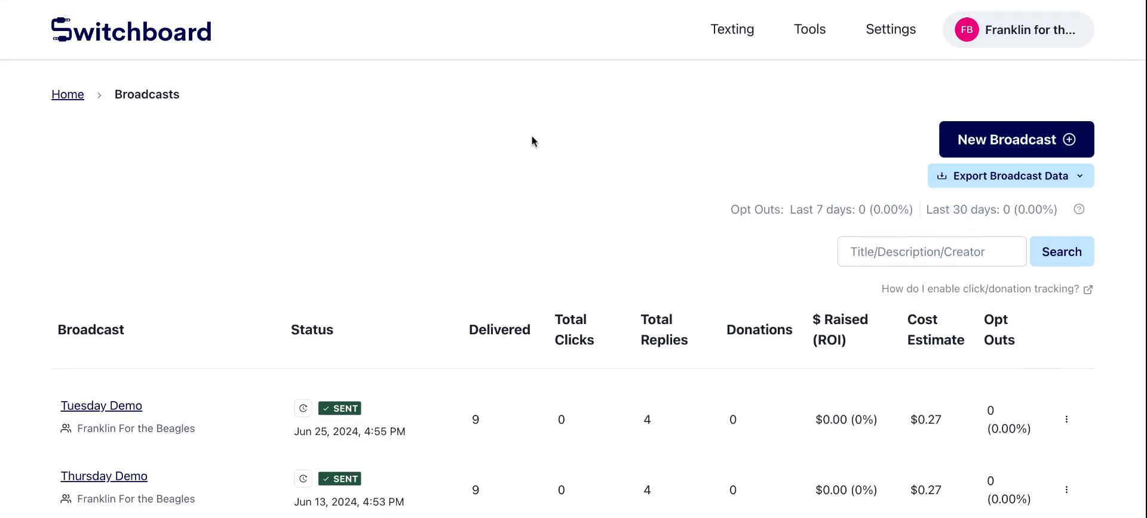
scroll(532, 143, "down", 3)
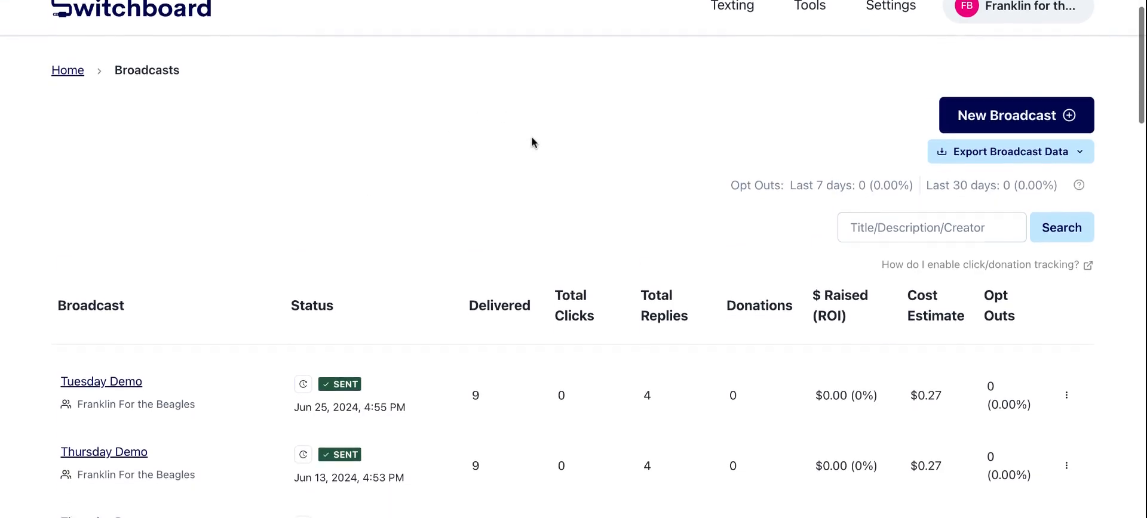
scroll(572, 259, "down", 4)
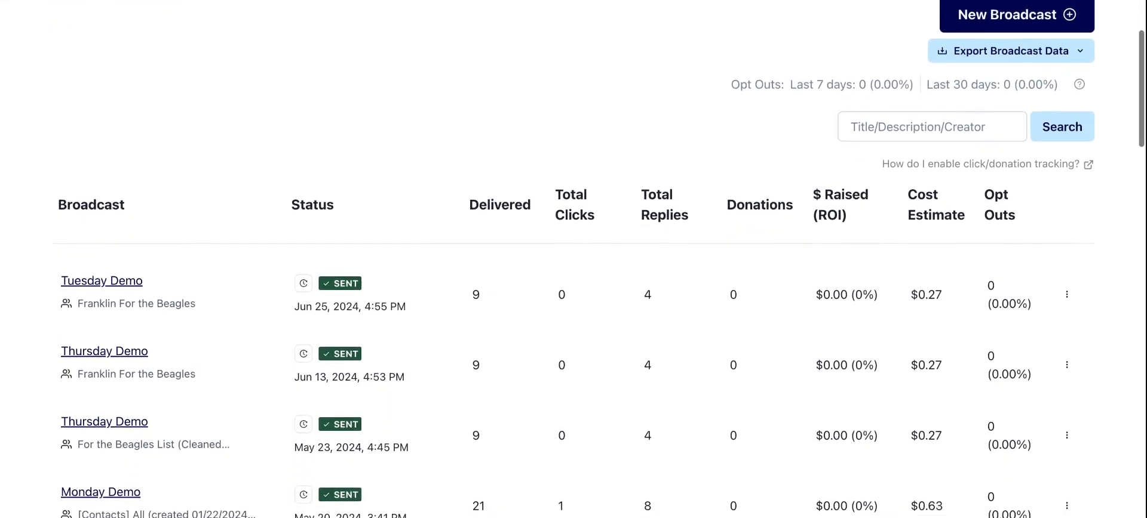
scroll(572, 259, "up", 2)
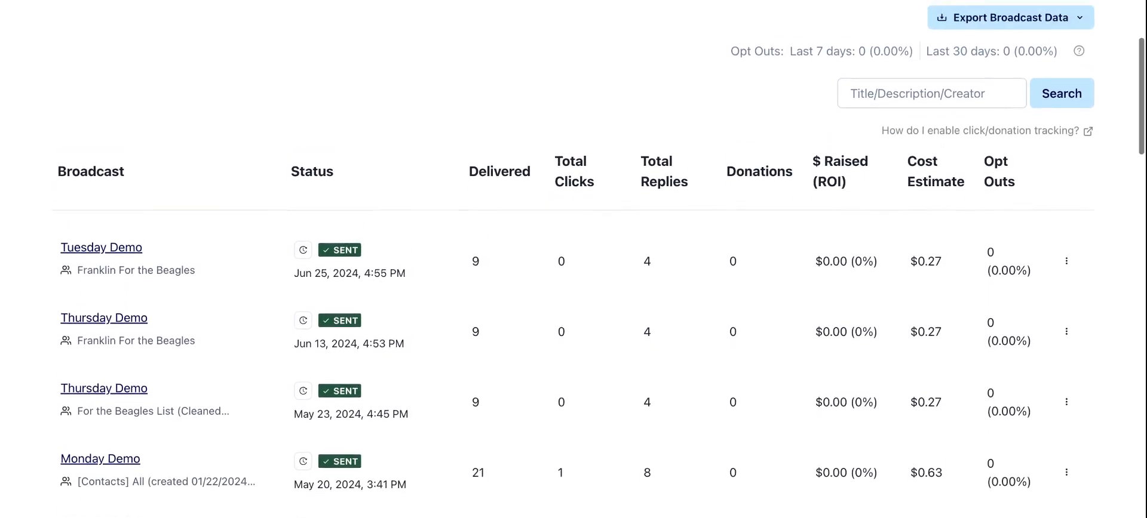
scroll(573, 259, "up", 5)
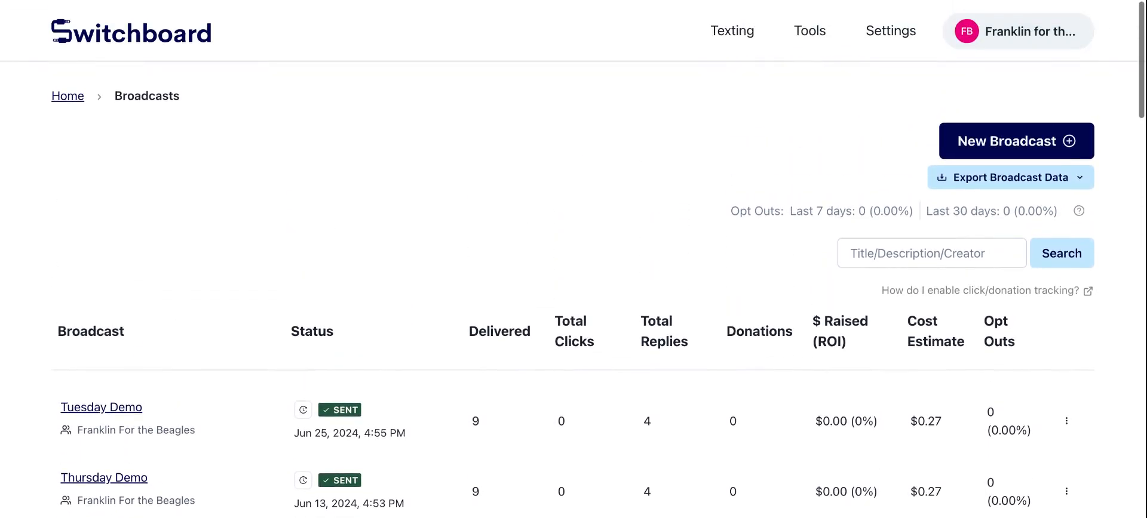
Create a new broadcast titled "test 71".
mouse_move(902, 37)
left_click(922, 119)
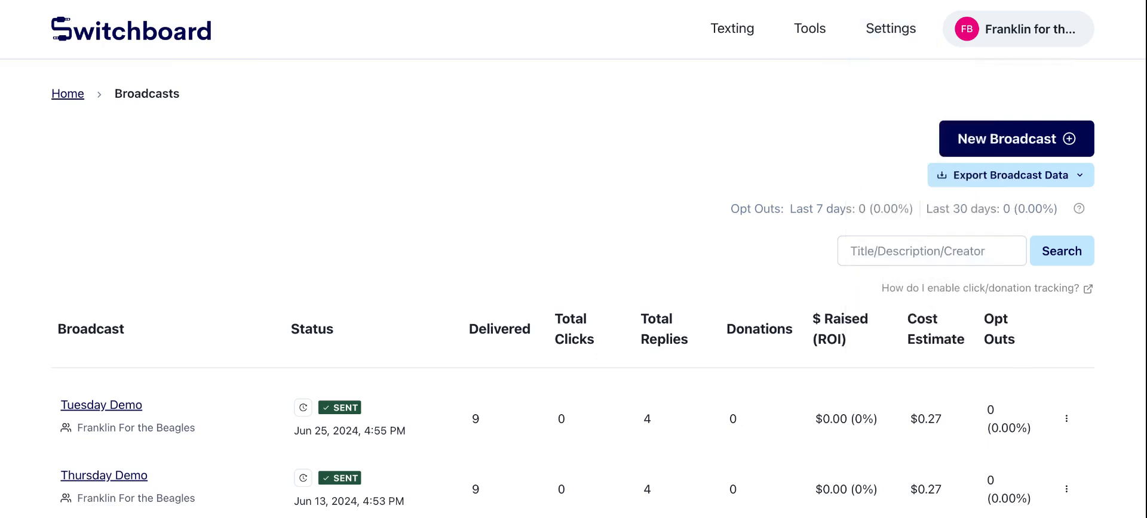
left_click(1073, 136)
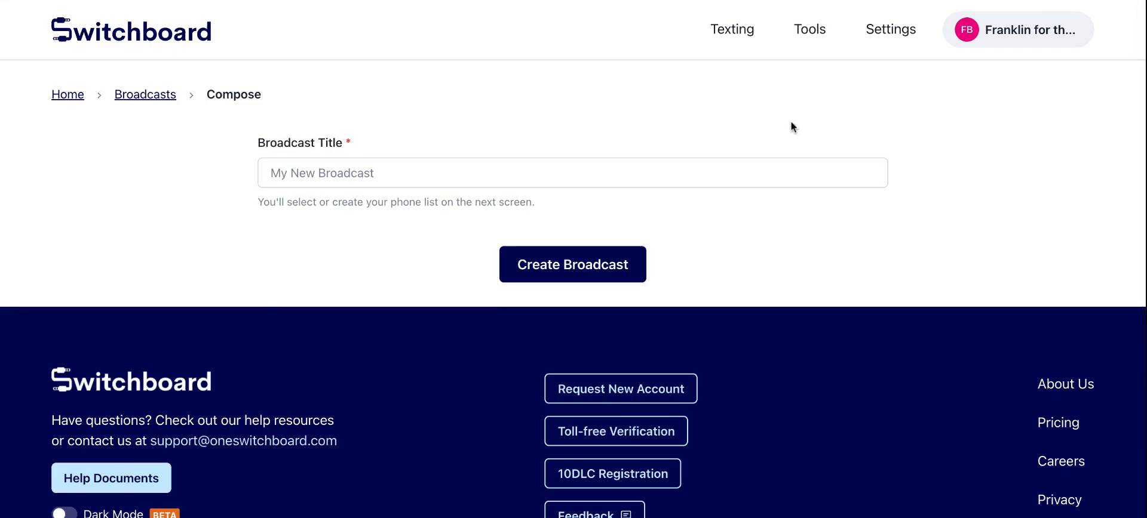
left_click(575, 172)
type("te")
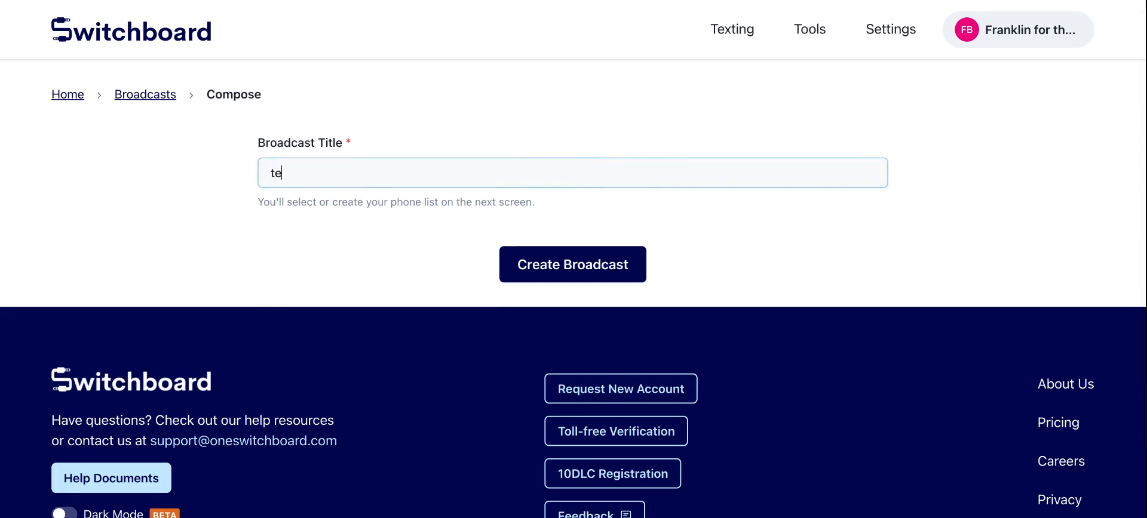
type("st 71")
left_click(594, 262)
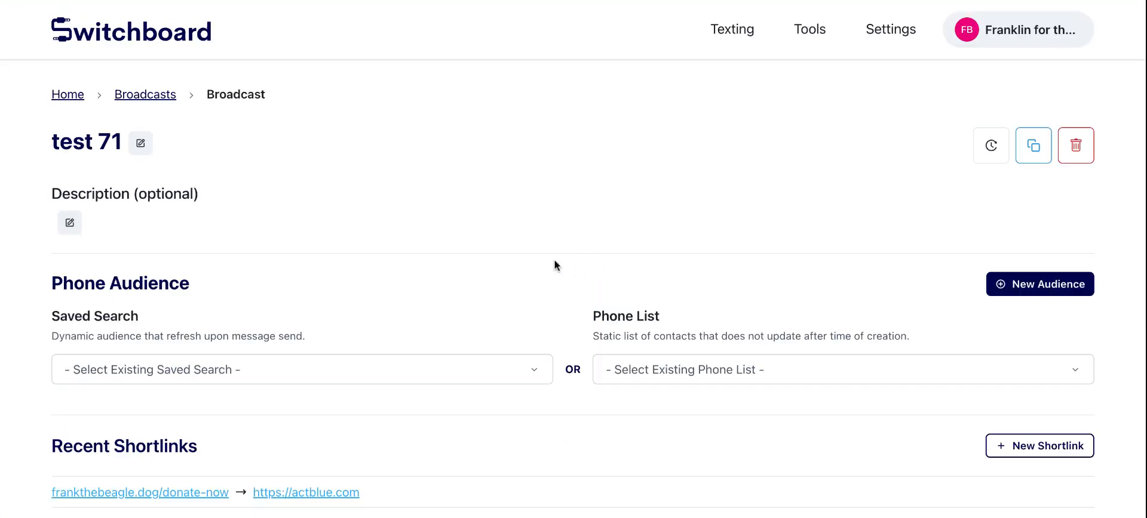
Start a new search-based phone audience for the broadcast and review the available include and suppression filters.
scroll(557, 264, "down", 1)
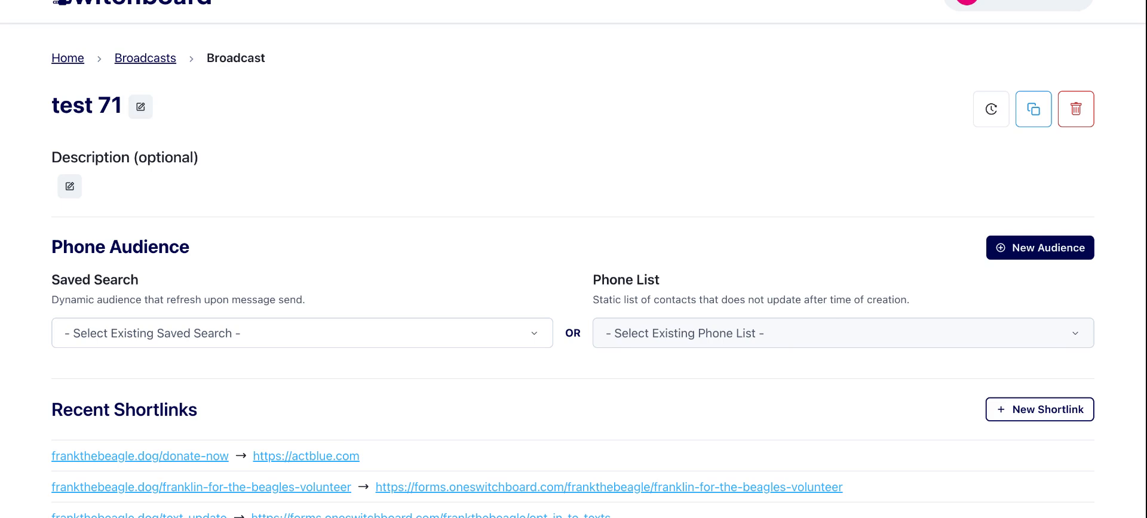
left_click(1061, 257)
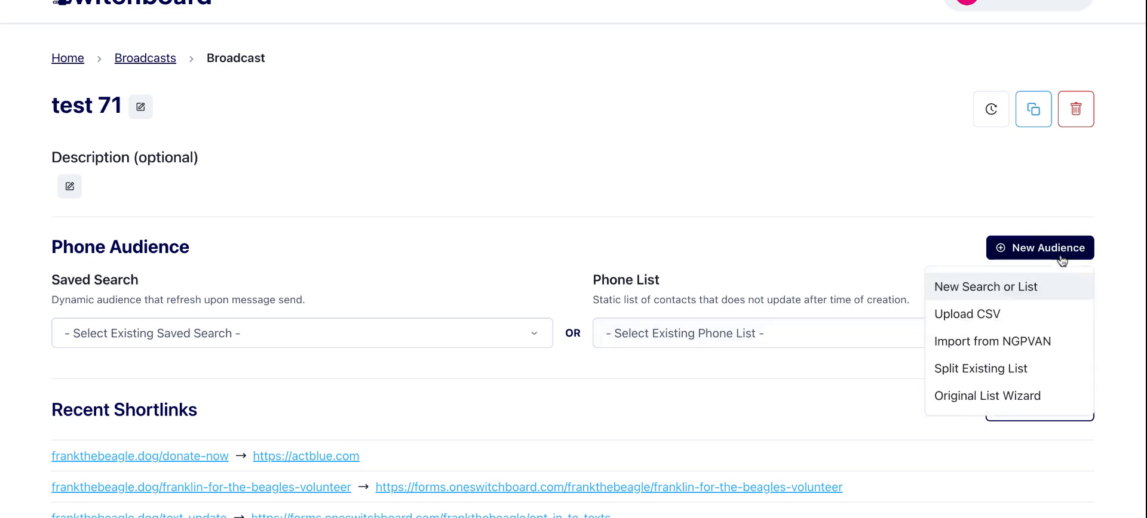
left_click(1032, 289)
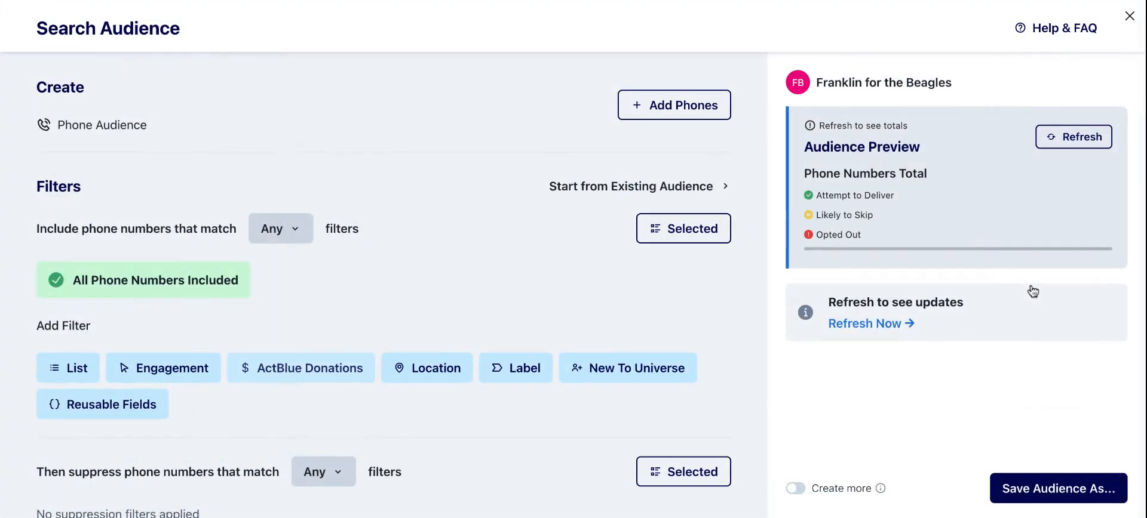
scroll(642, 256, "down", 3)
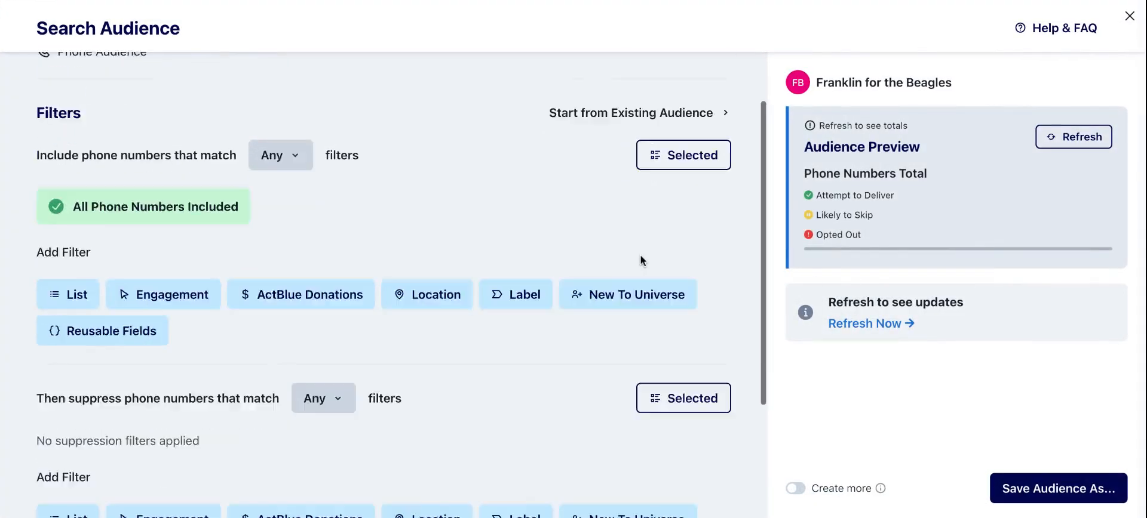
scroll(644, 258, "up", 3)
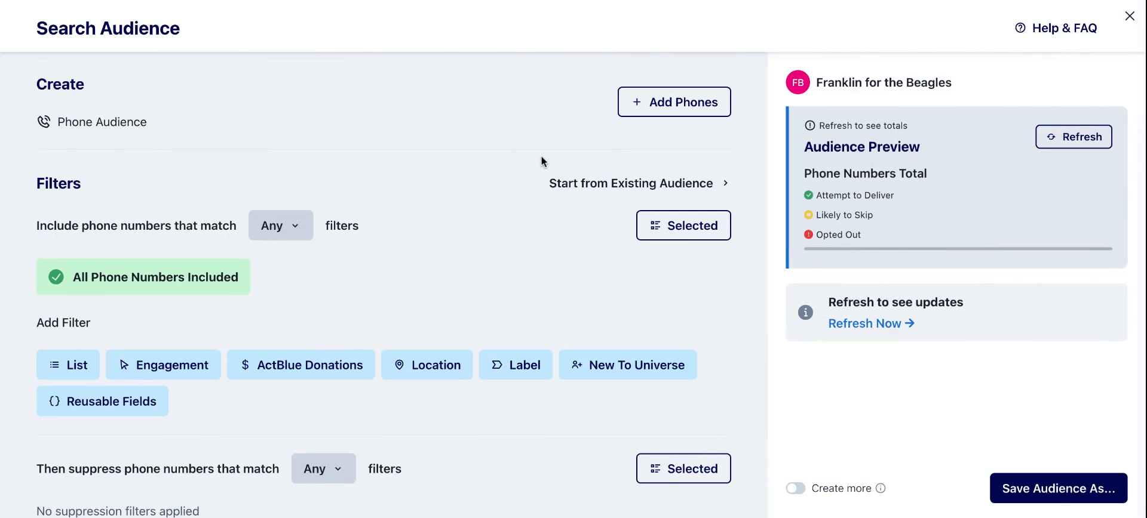
Create a phone list from the CSV file "gf testing [detailed] - Sheet1", reviewing its additional reusable field mappings first.
left_click(702, 113)
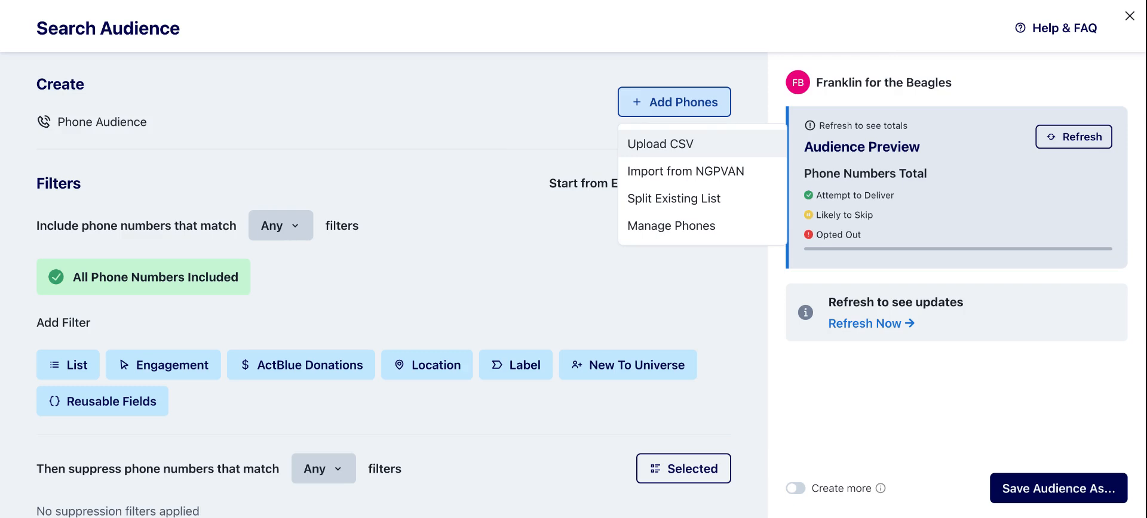
left_click(687, 144)
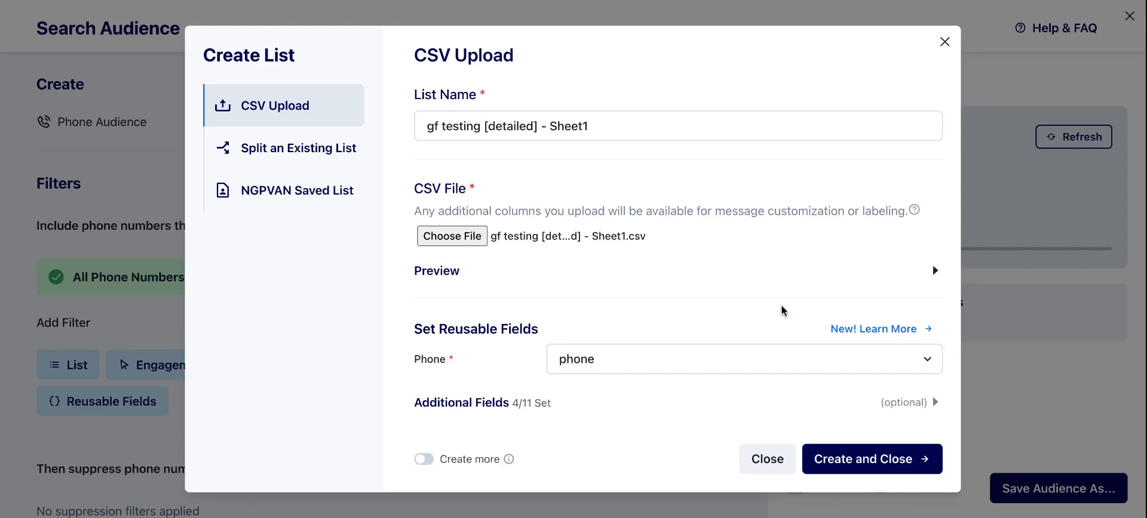
scroll(783, 311, "down", 1)
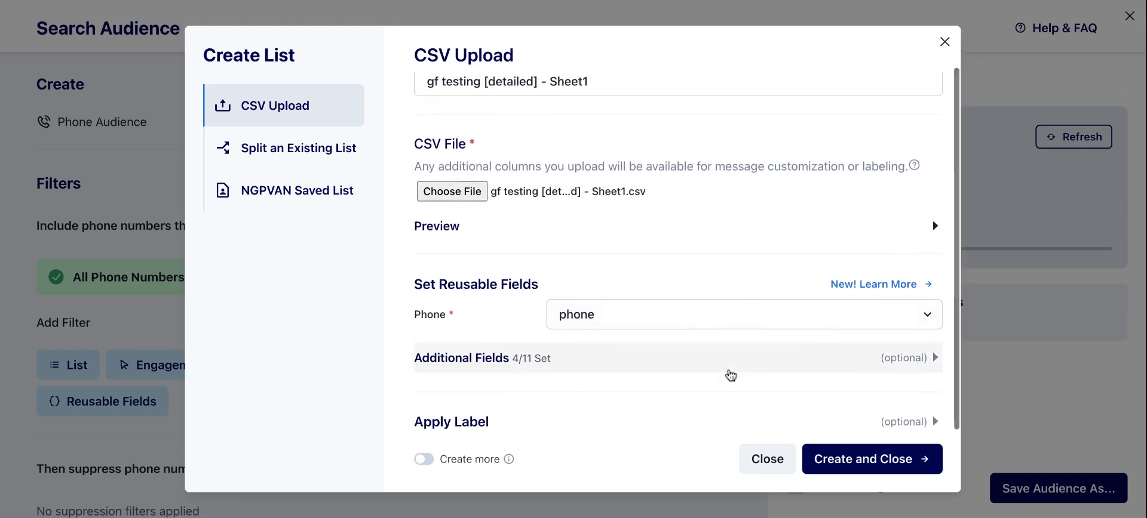
left_click(729, 370)
scroll(794, 360, "down", 2)
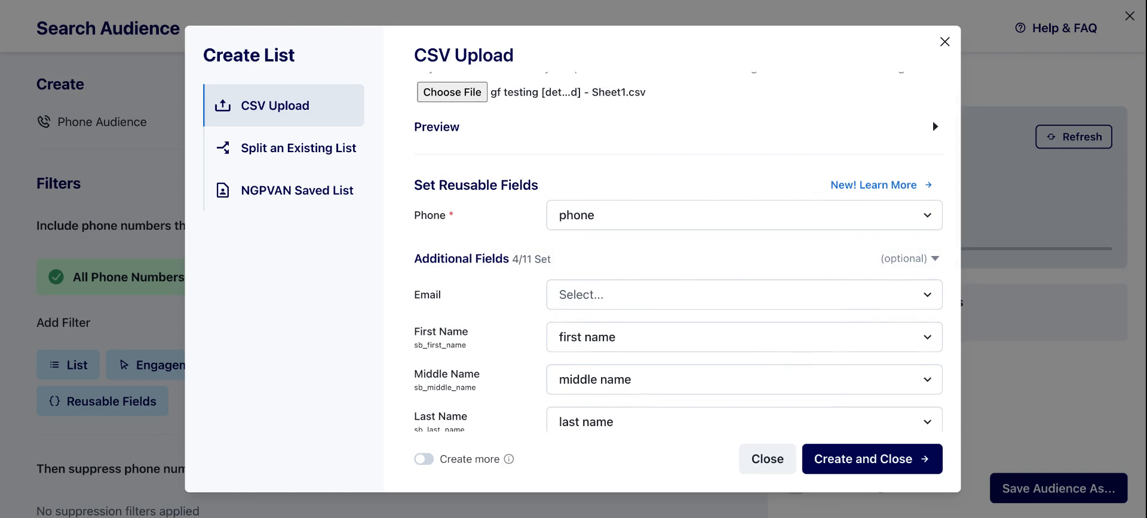
scroll(687, 251, "down", 2)
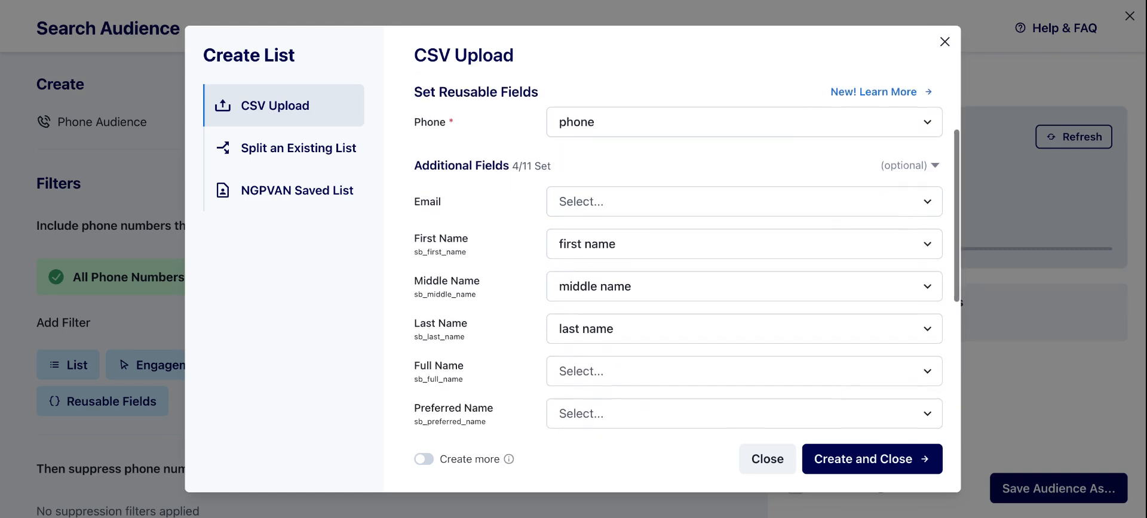
scroll(687, 253, "down", 1)
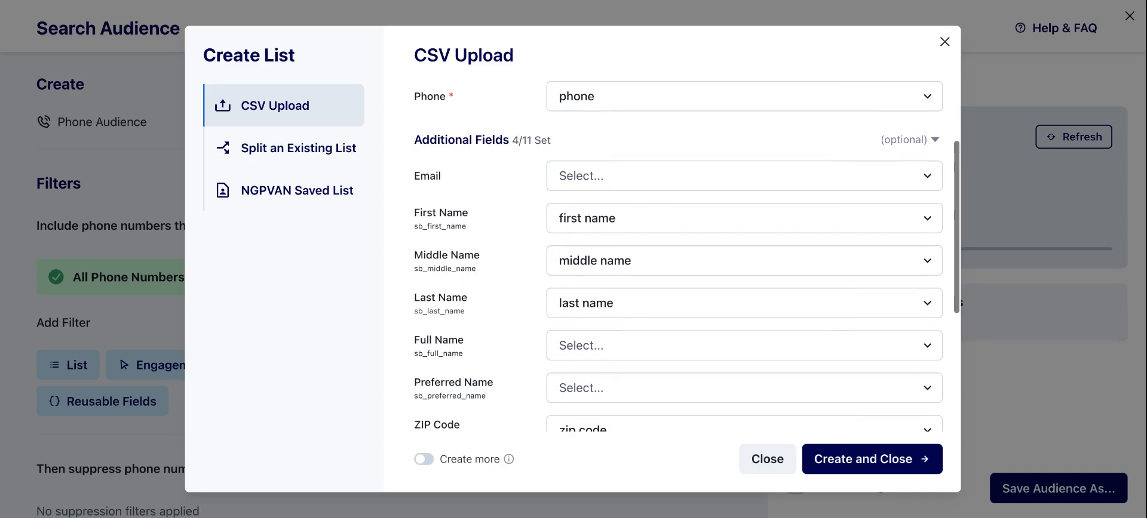
scroll(686, 251, "down", 1)
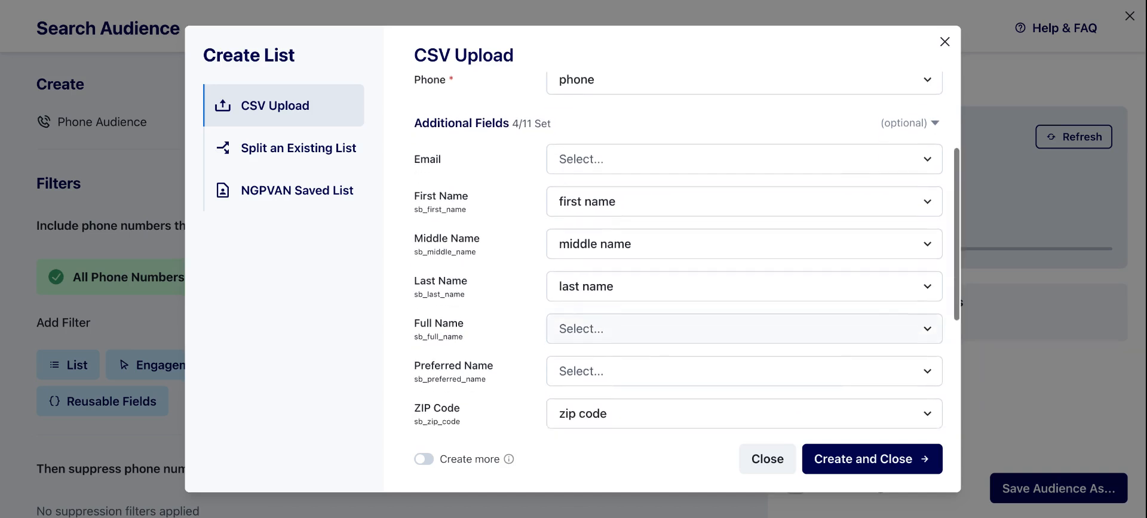
scroll(687, 250, "down", 1)
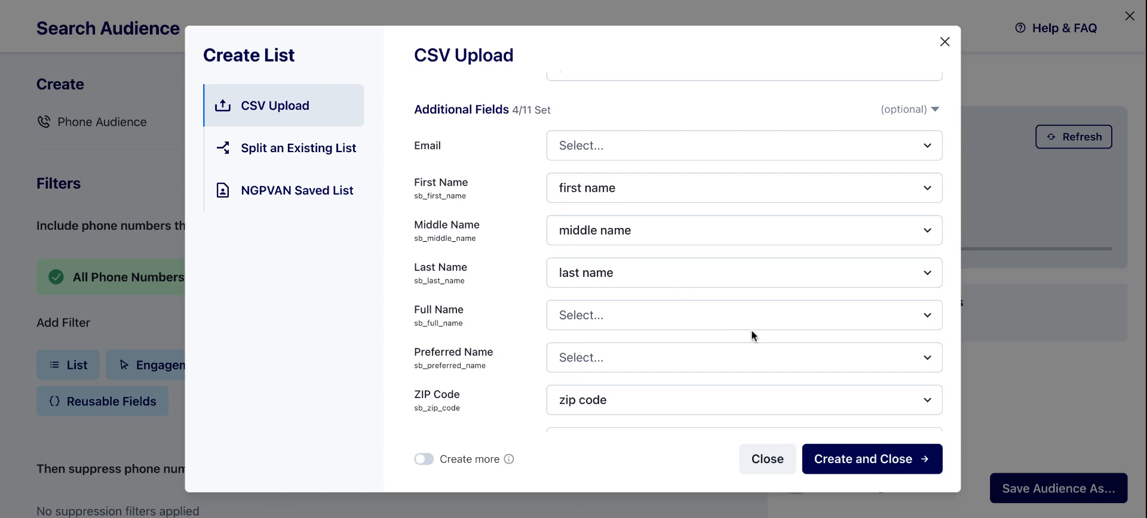
left_click(892, 458)
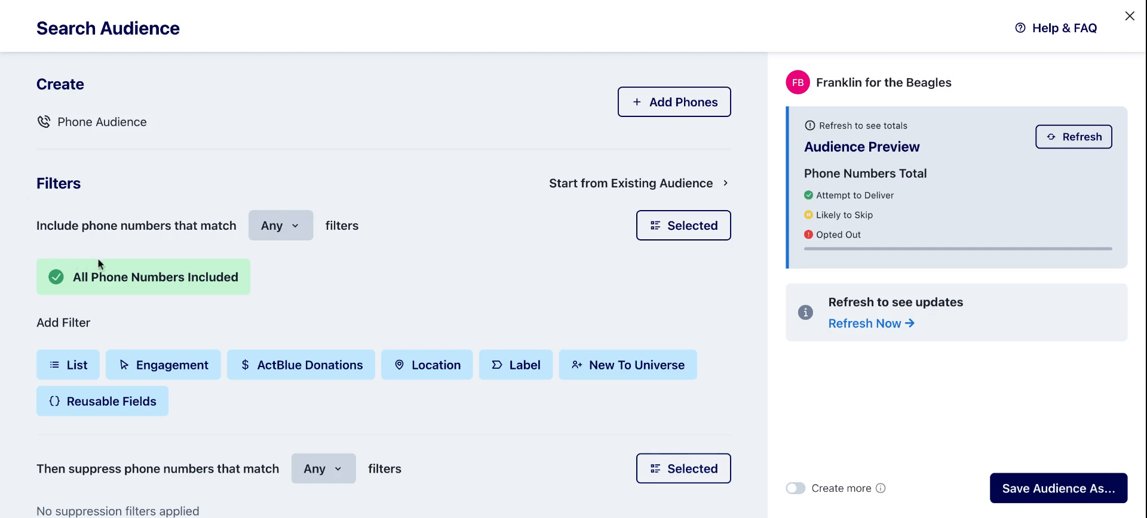
Include phone numbers that have donated through ActBlue, and suppress those that have donated within the last 1 Day (yesterday - today).
scroll(175, 217, "down", 1)
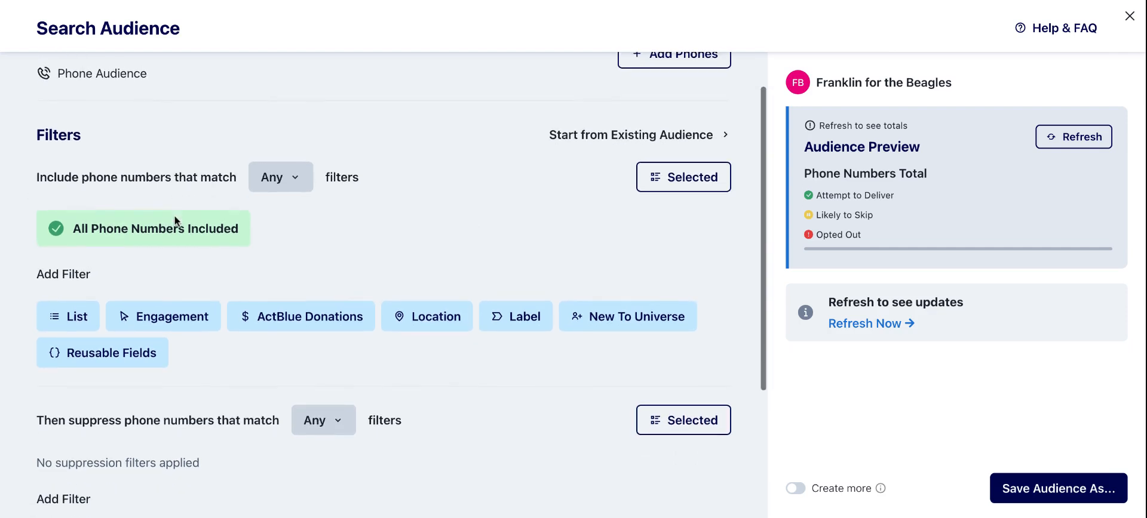
left_click(275, 319)
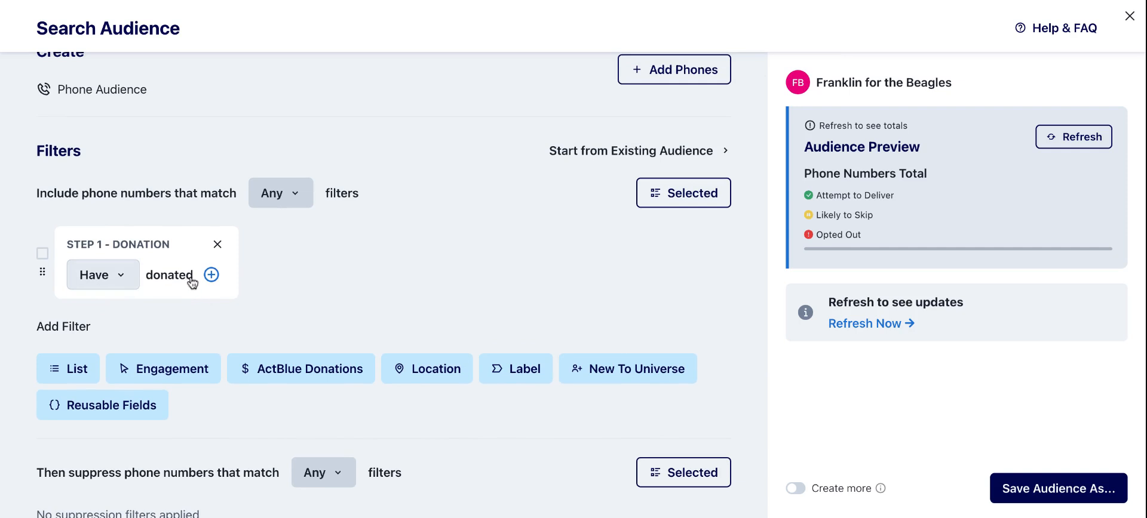
scroll(193, 283, "down", 5)
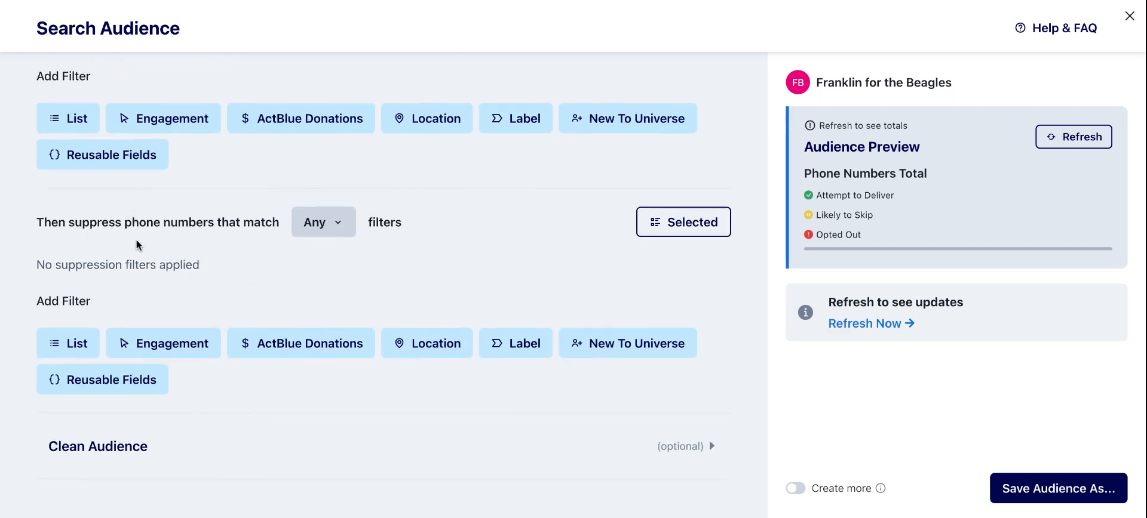
left_click(273, 348)
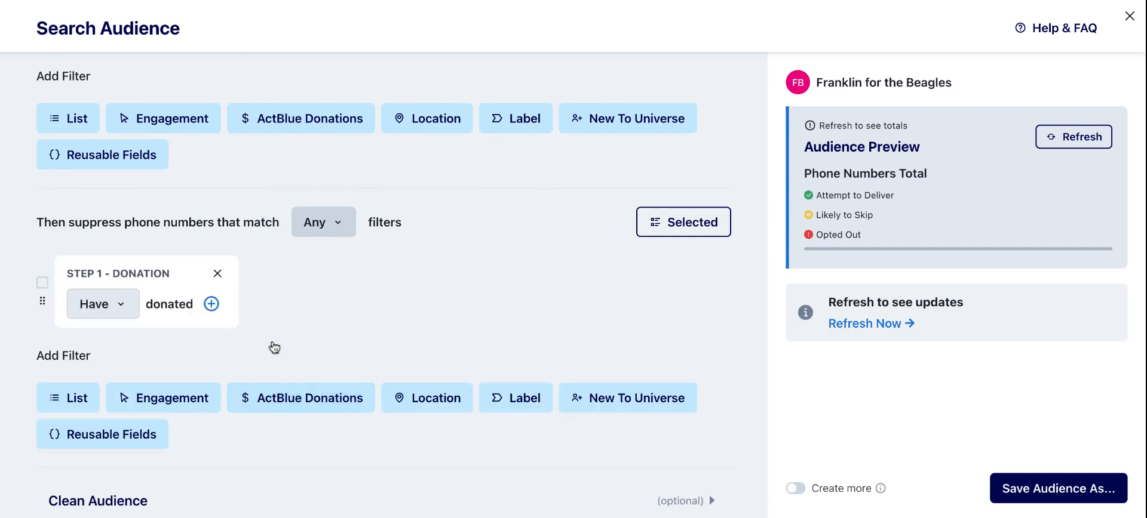
scroll(274, 346, "down", 1)
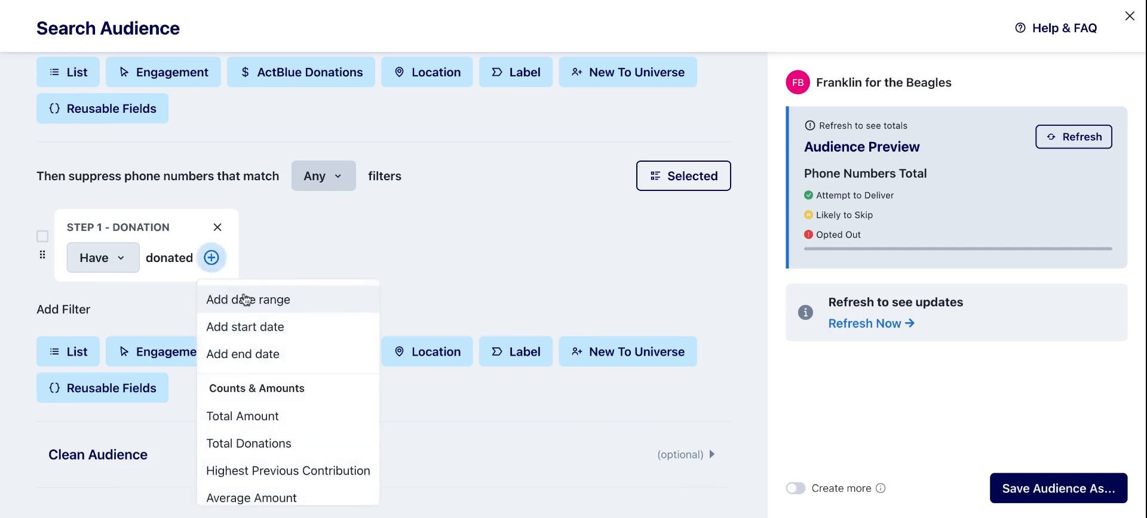
left_click(244, 300)
left_click(310, 265)
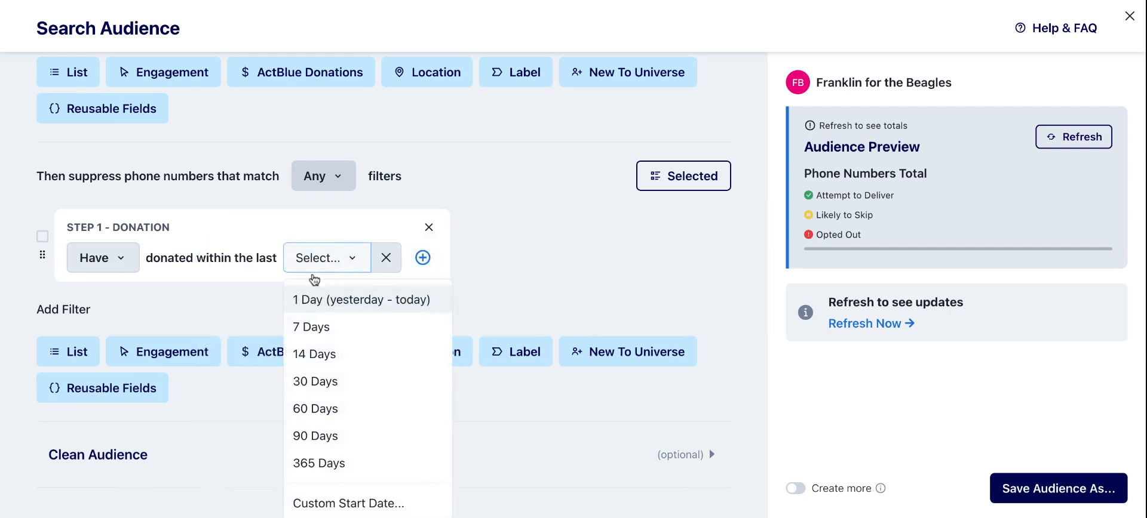
left_click(325, 299)
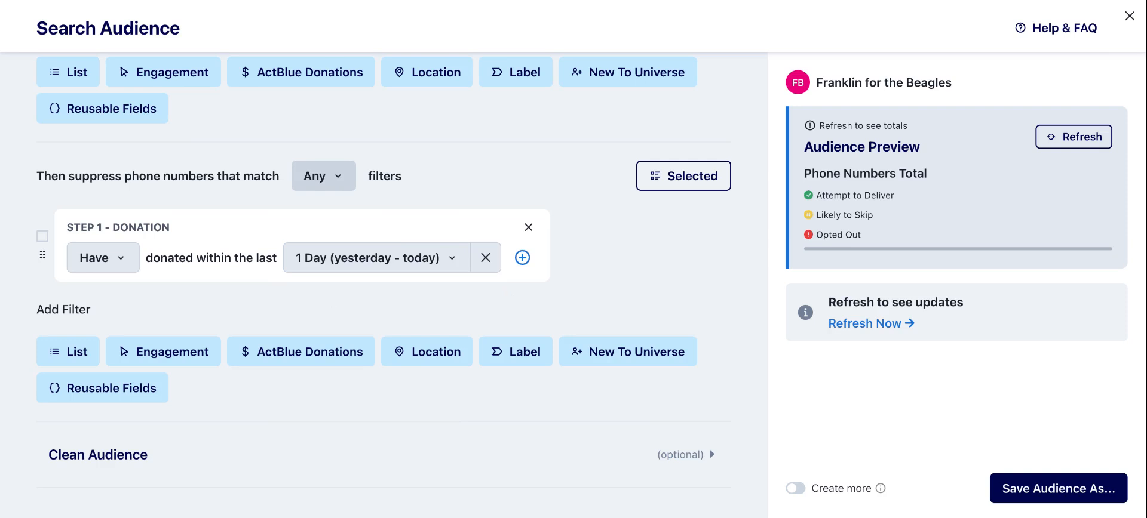
Add a second suppression filter for phone numbers located within the state of California.
scroll(383, 268, "down", 1)
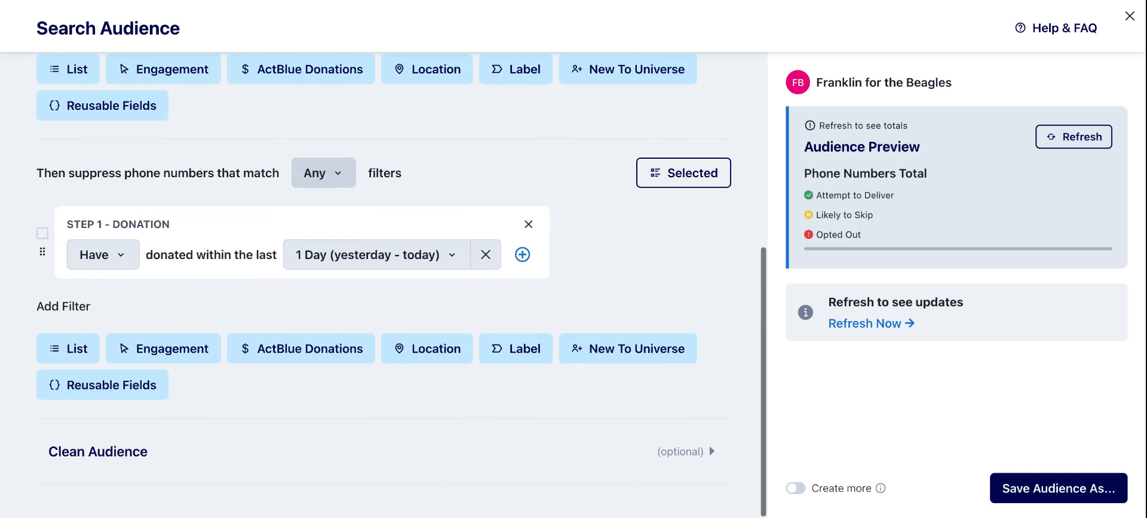
left_click(438, 354)
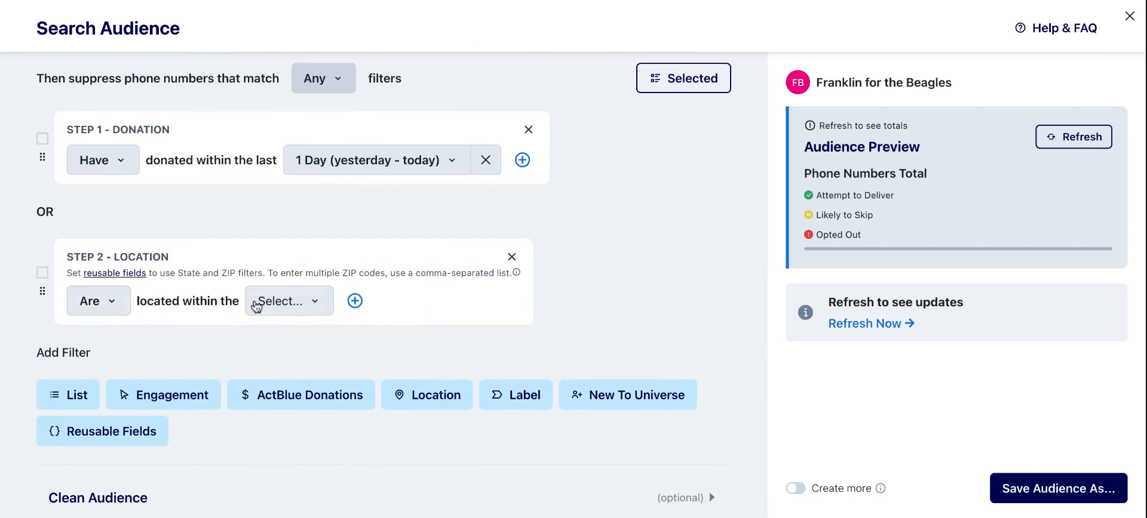
left_click(293, 303)
left_click(310, 343)
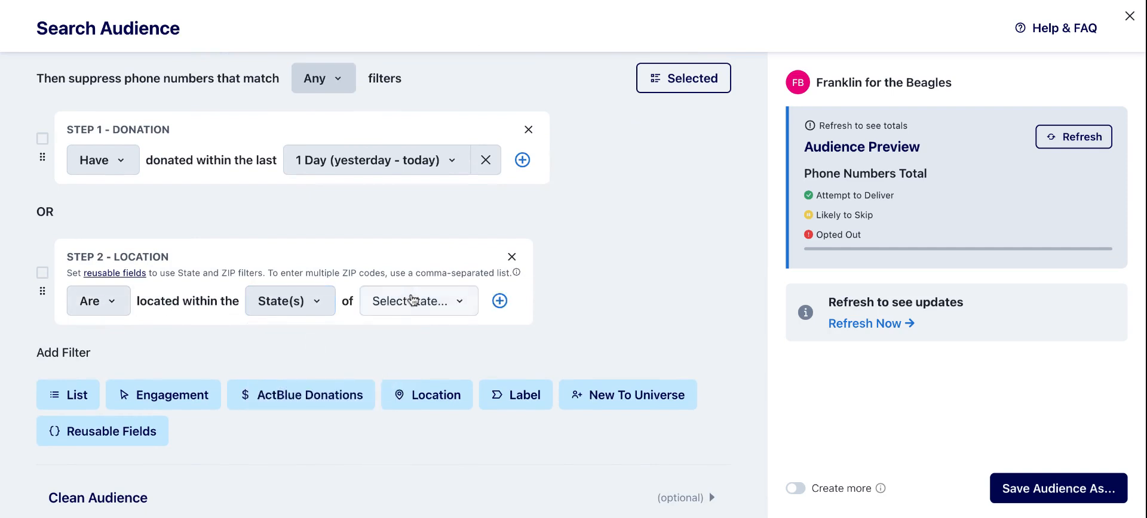
left_click(416, 303)
left_click(430, 490)
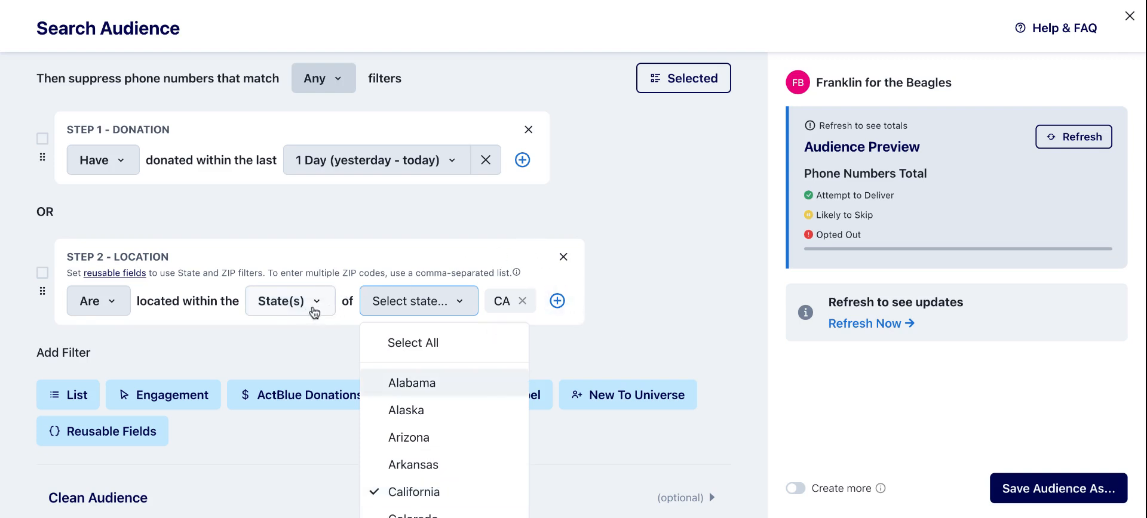
left_click(458, 226)
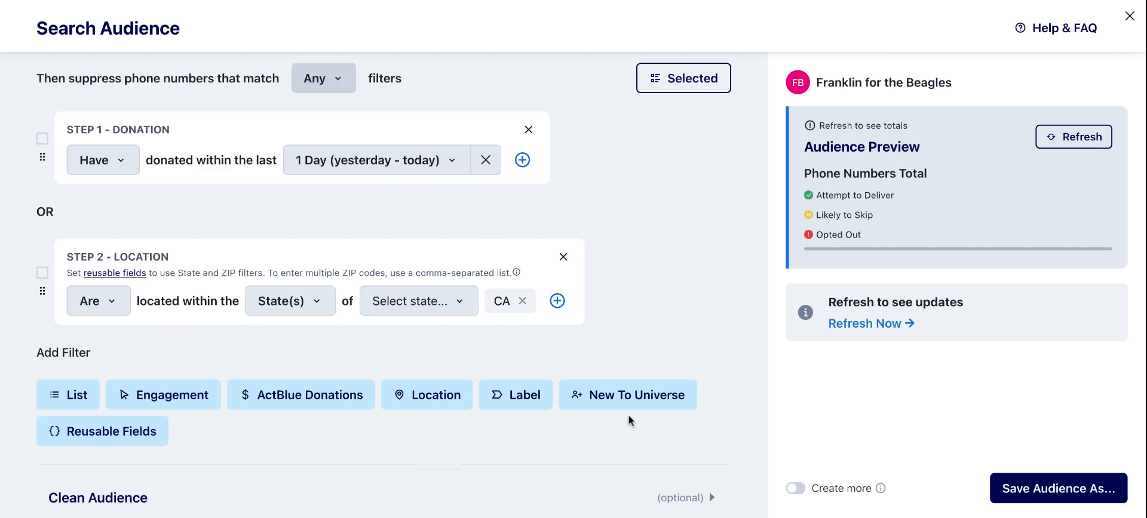
Refresh the audience preview and review the phone counts for each include and suppression step through to the end result.
left_click(1056, 137)
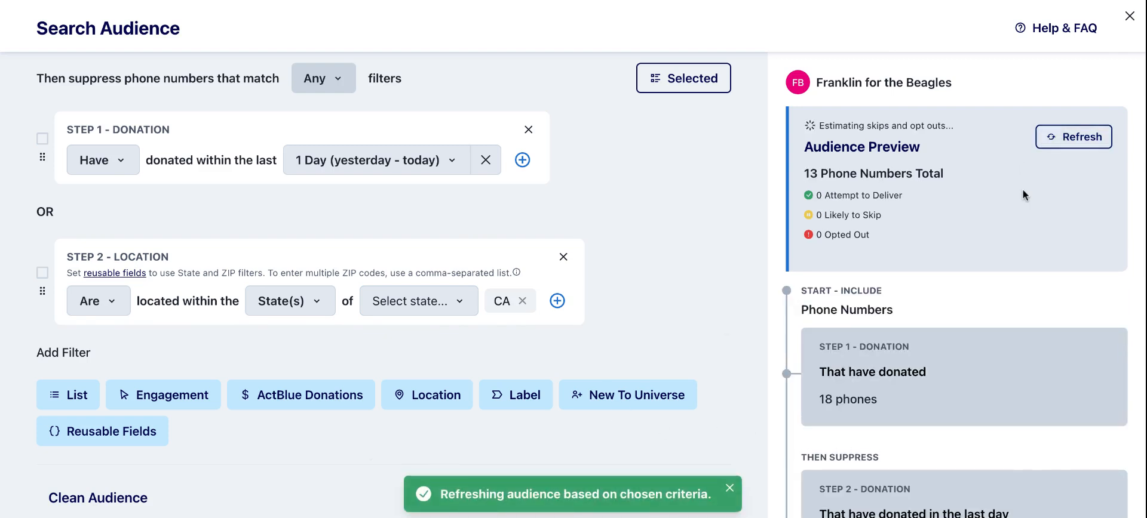
scroll(1023, 191, "down", 2)
scroll(1022, 188, "down", 3)
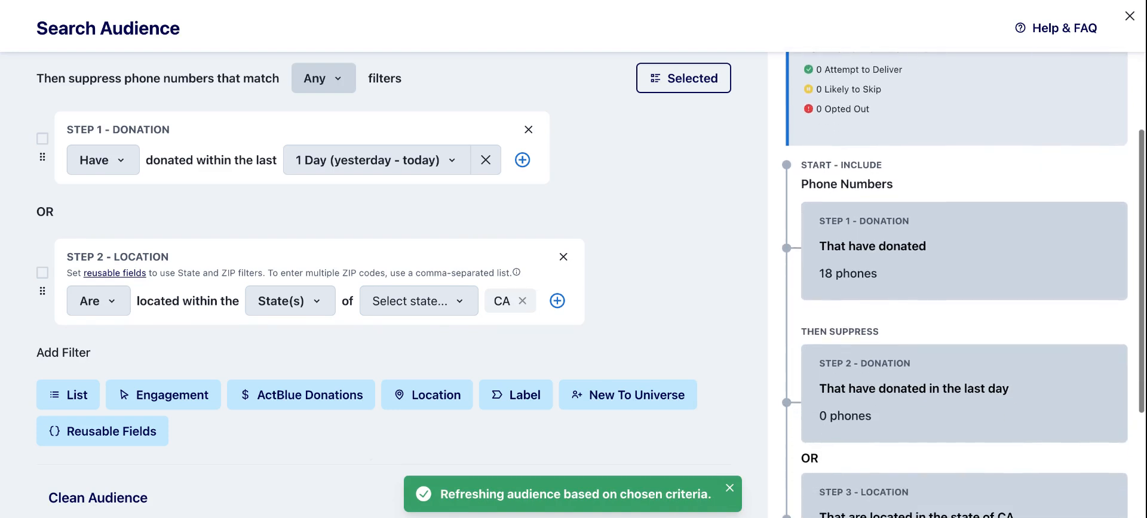
scroll(1019, 217, "down", 2)
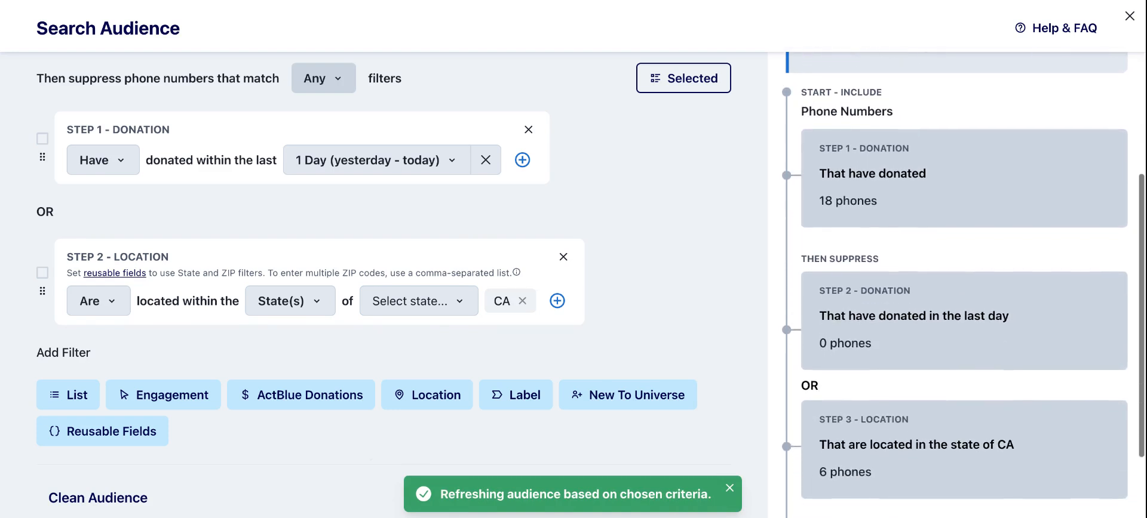
scroll(1017, 314, "down", 3)
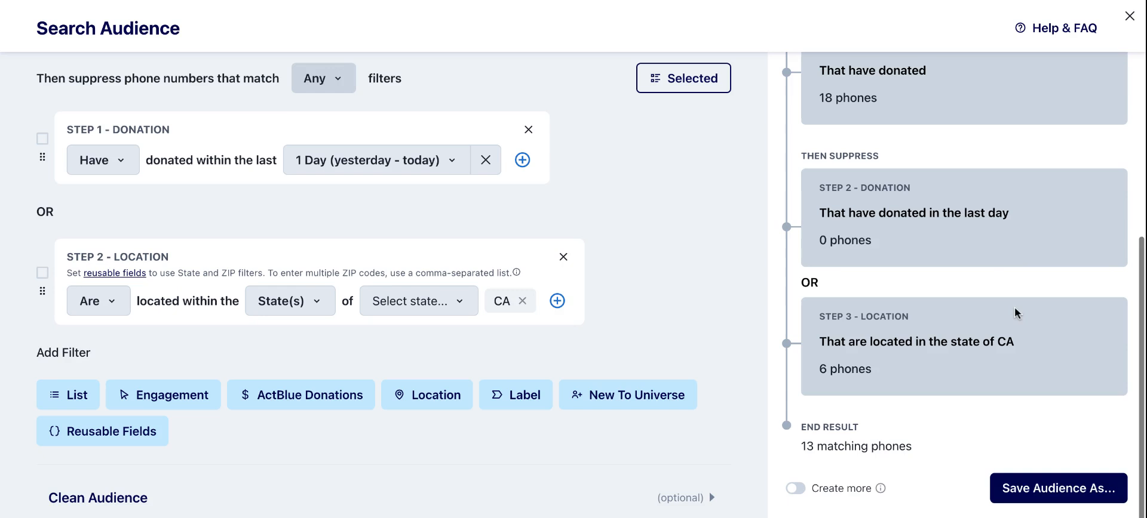
Save the audience as a saved search for the broadcast, reviewing its reusable custom fields before creating it.
left_click(1035, 493)
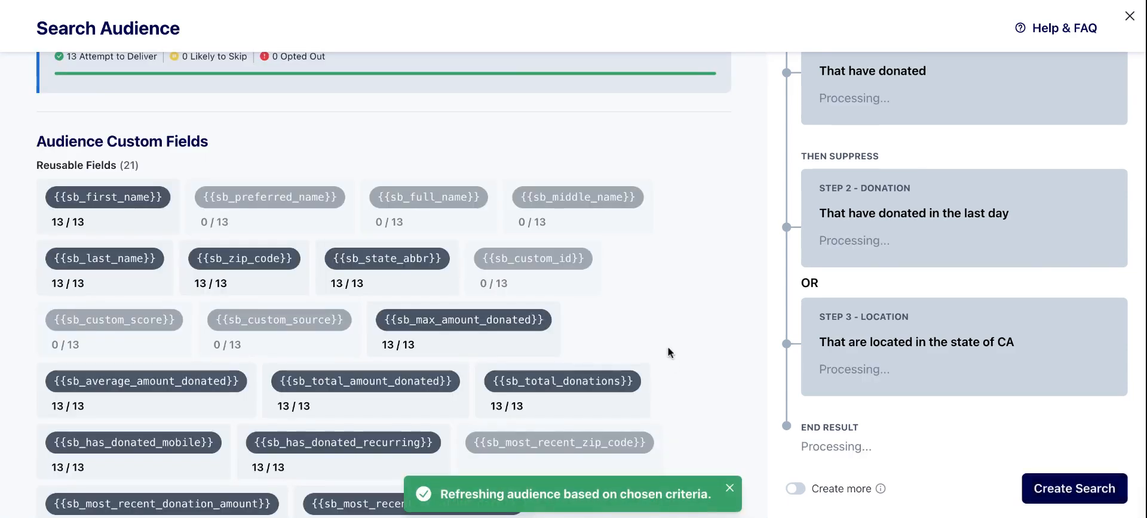
scroll(668, 349, "down", 2)
scroll(668, 352, "down", 4)
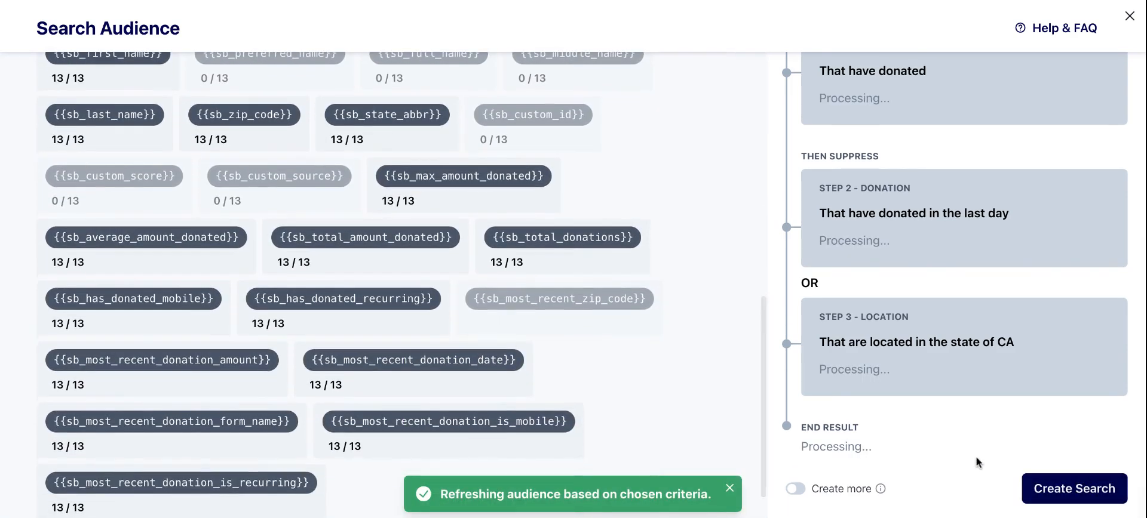
left_click(1051, 485)
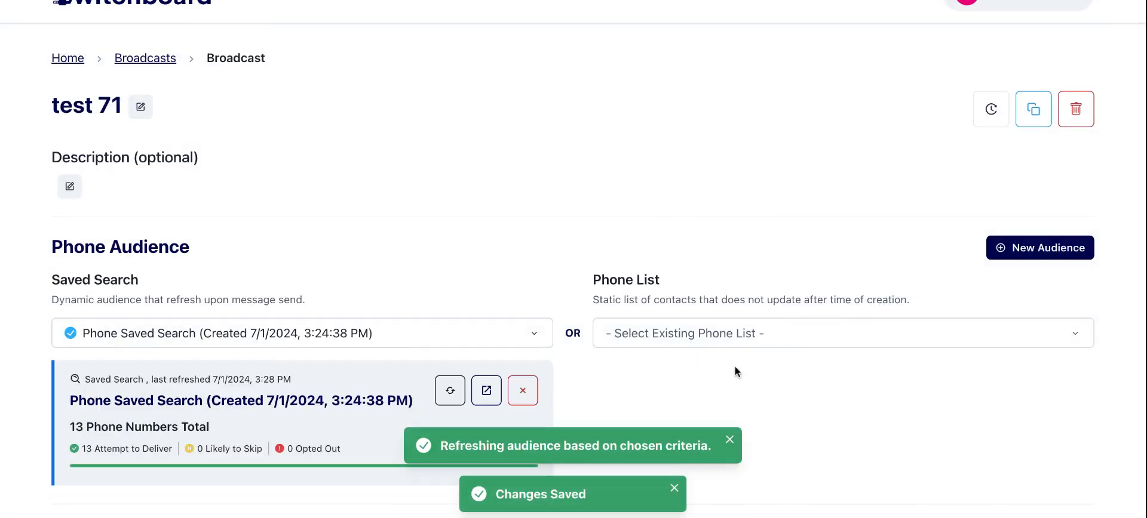
scroll(644, 369, "down", 3)
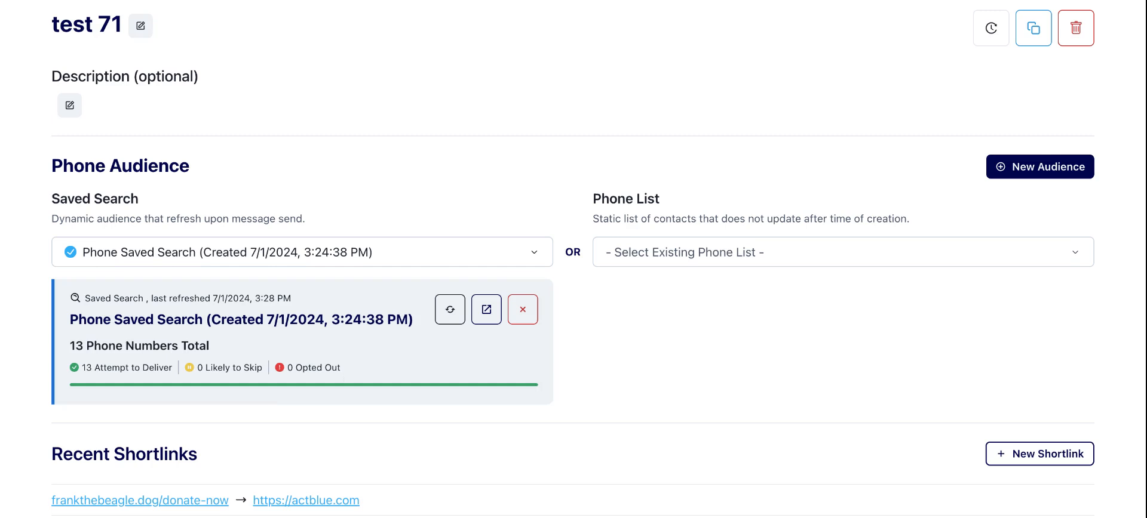
scroll(349, 366, "down", 3)
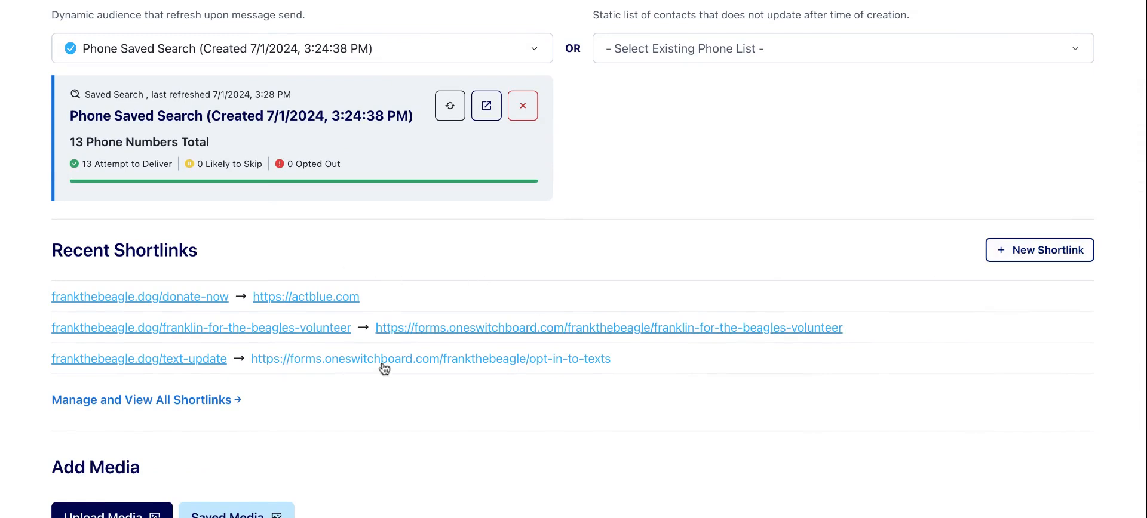
scroll(381, 391, "down", 4)
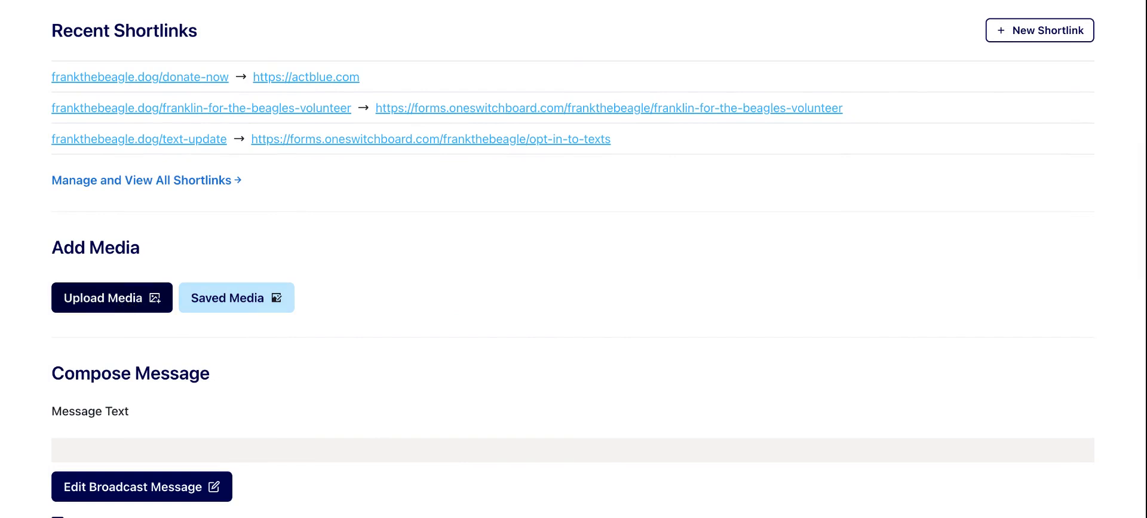
left_click(252, 311)
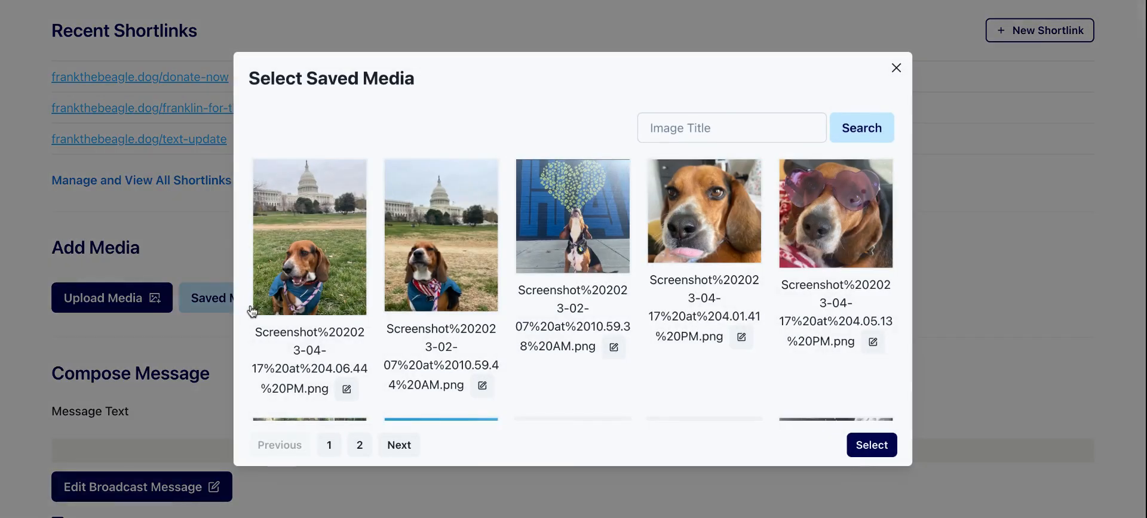
left_click(693, 230)
left_click(872, 445)
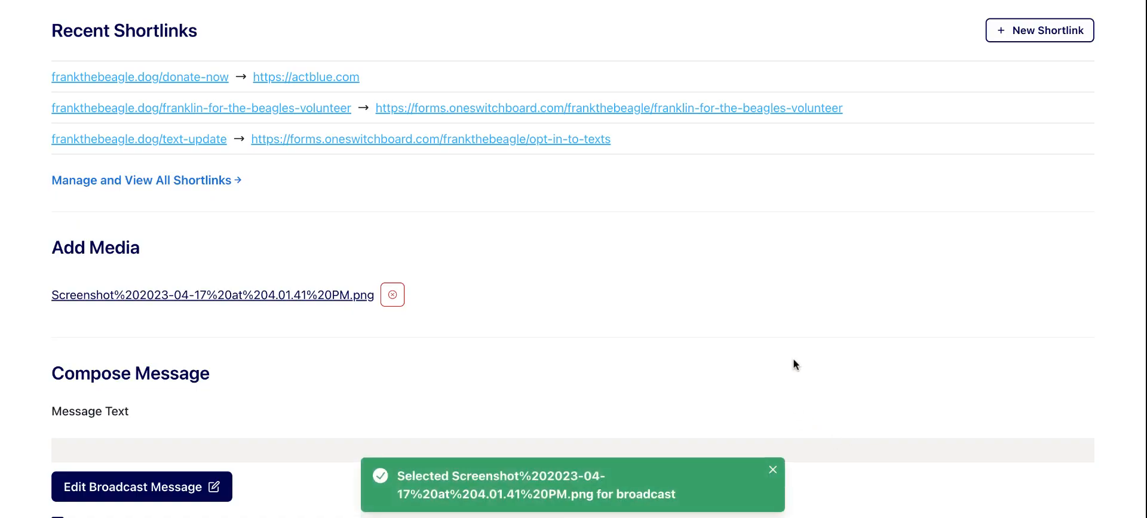
Open the broadcast message for editing and review the formatting tips and the available custom fields.
scroll(714, 361, "down", 2)
scroll(715, 365, "down", 2)
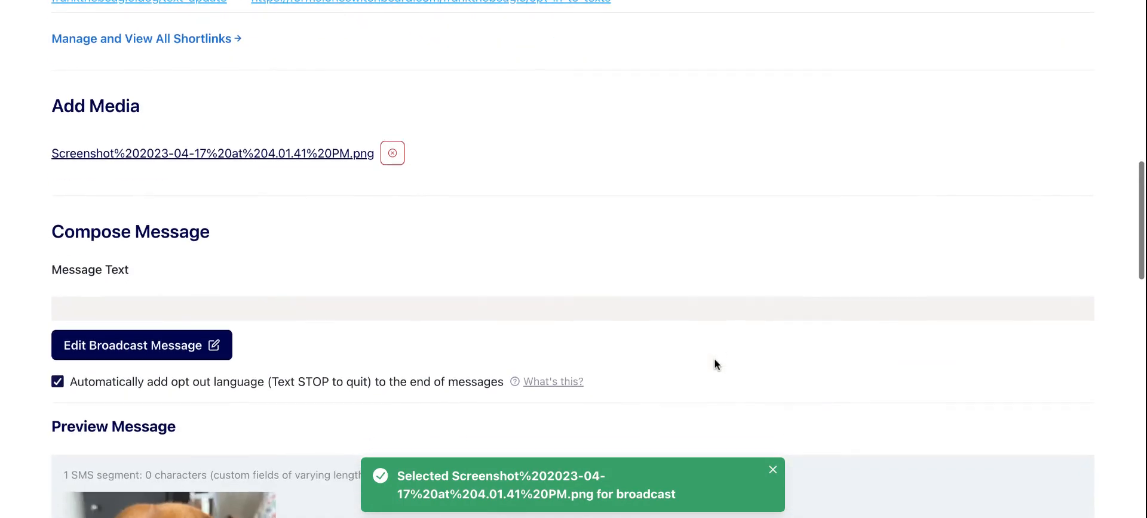
left_click(190, 344)
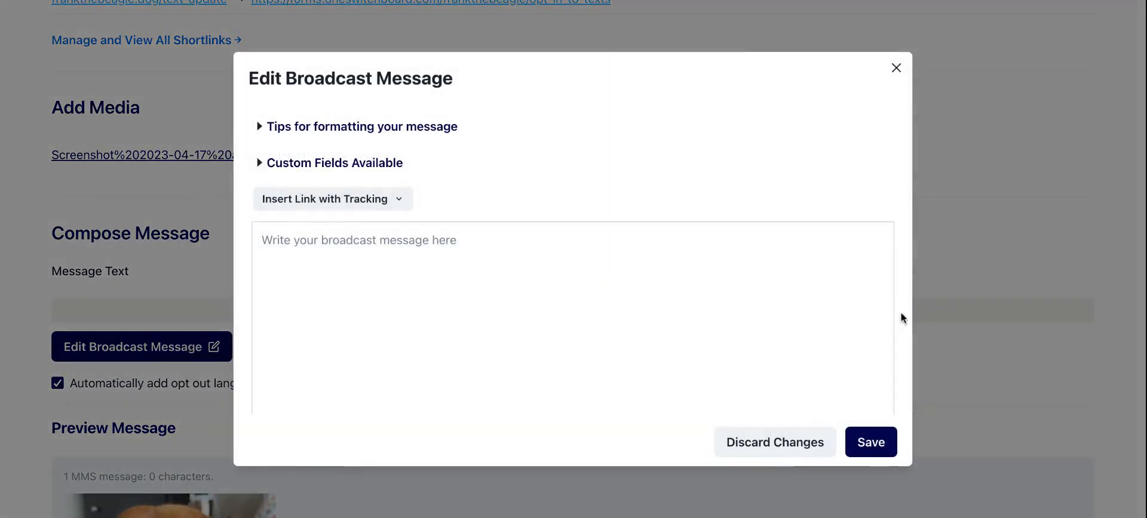
left_click(261, 128)
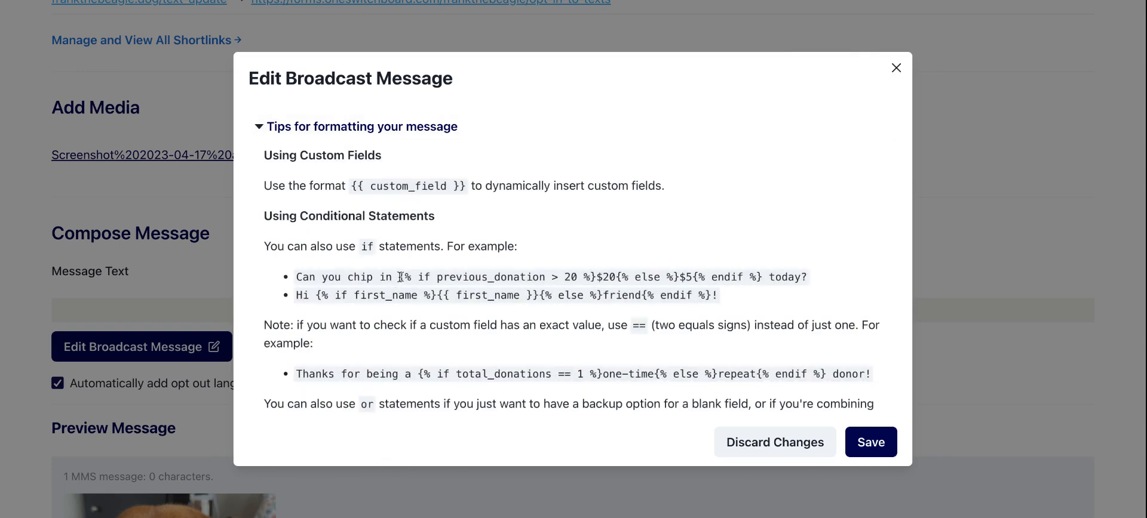
scroll(397, 277, "down", 2)
scroll(399, 277, "down", 4)
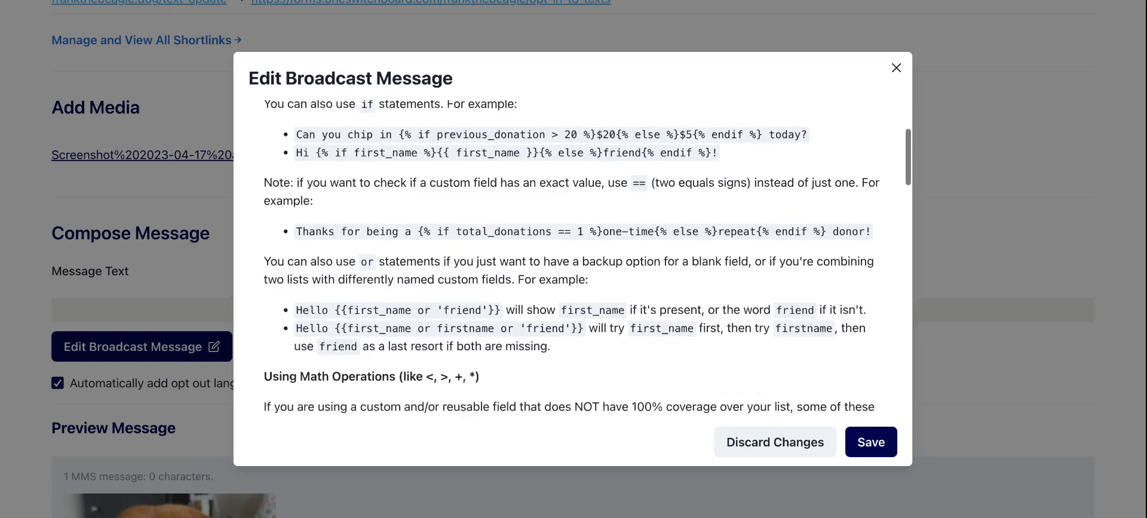
scroll(588, 258, "down", 8)
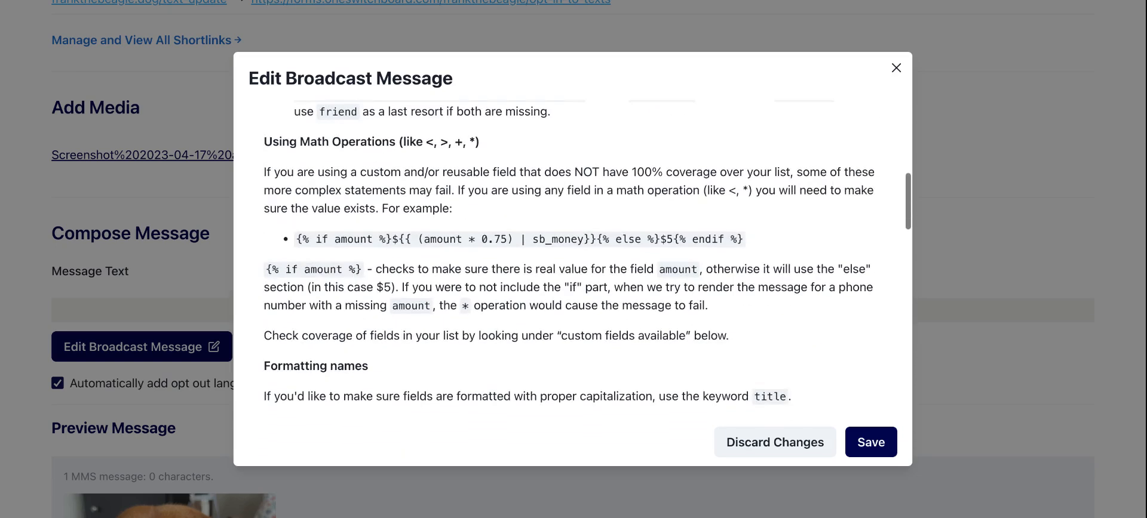
scroll(588, 258, "down", 20)
scroll(257, 296, "down", 3)
left_click(264, 300)
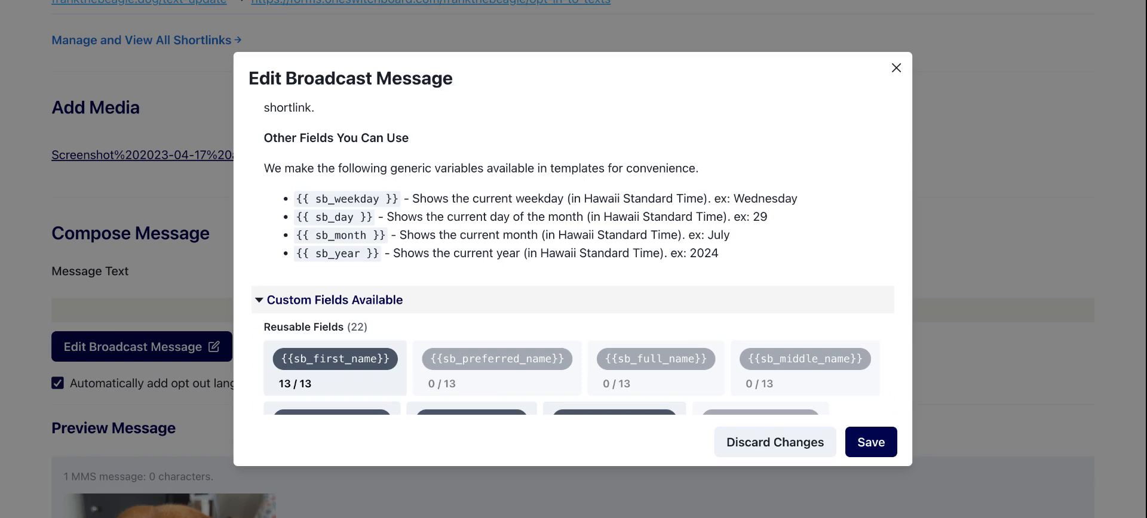
scroll(352, 296, "down", 10)
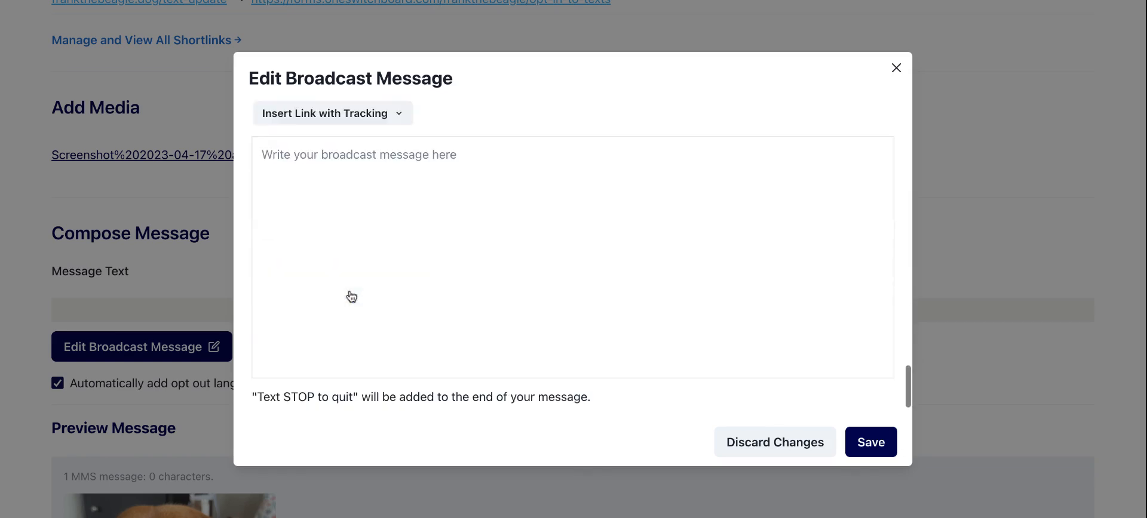
Begin the message with the greeting "hello {{sb_first_name}}!", inserting the first-name custom field, and leave a blank line below it.
left_click(351, 297)
type("hello")
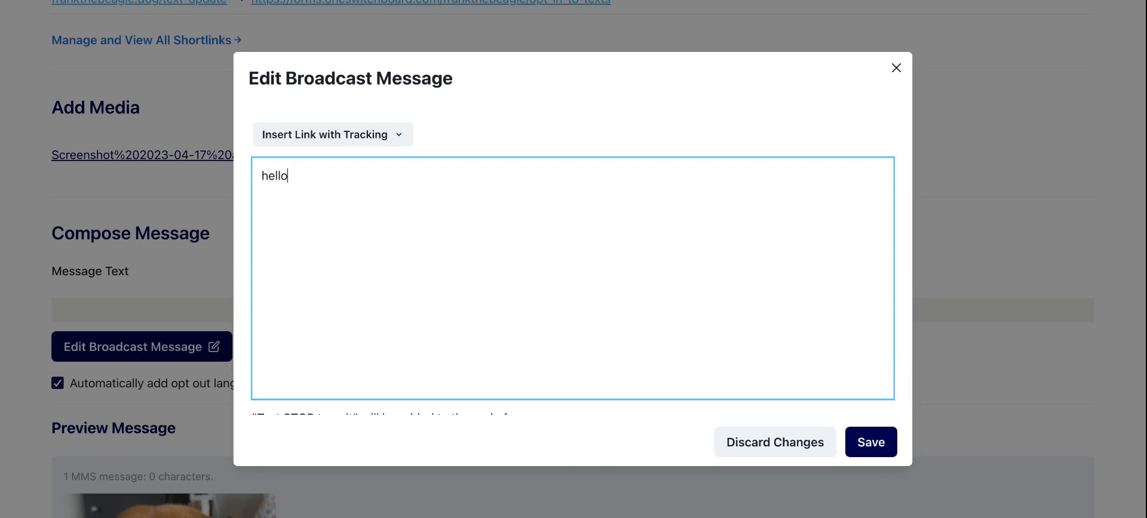
scroll(387, 205, "up", 10)
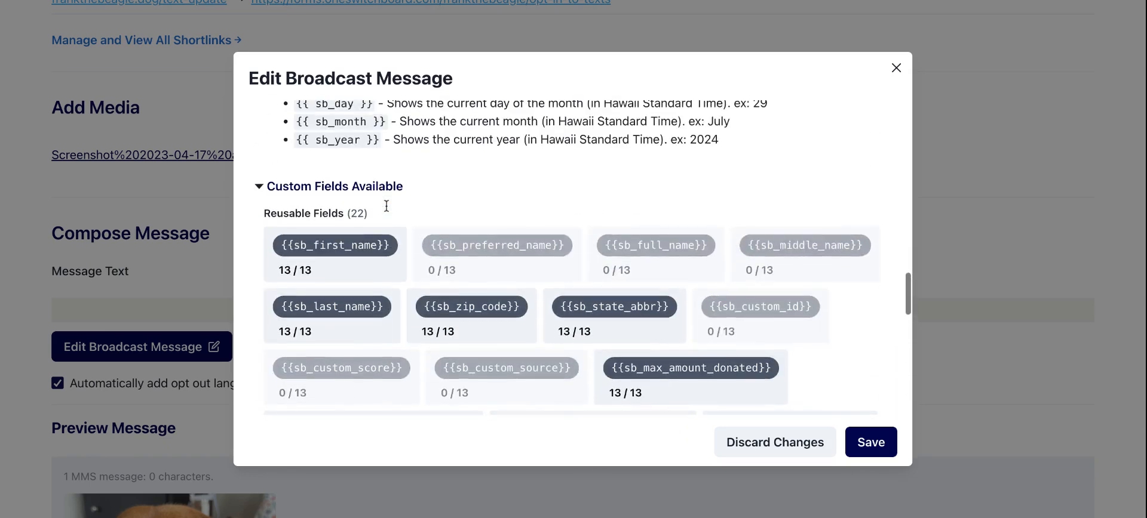
left_click(366, 245)
type("!")
key("Return")
key("Return")
Add the paragraph "Will you consider donating {{sb_total_amount_donated}} again? We appreciate your help.", inserting the total-amount-donated custom field.
type("Will you")
key("BackSpace")
type("you con")
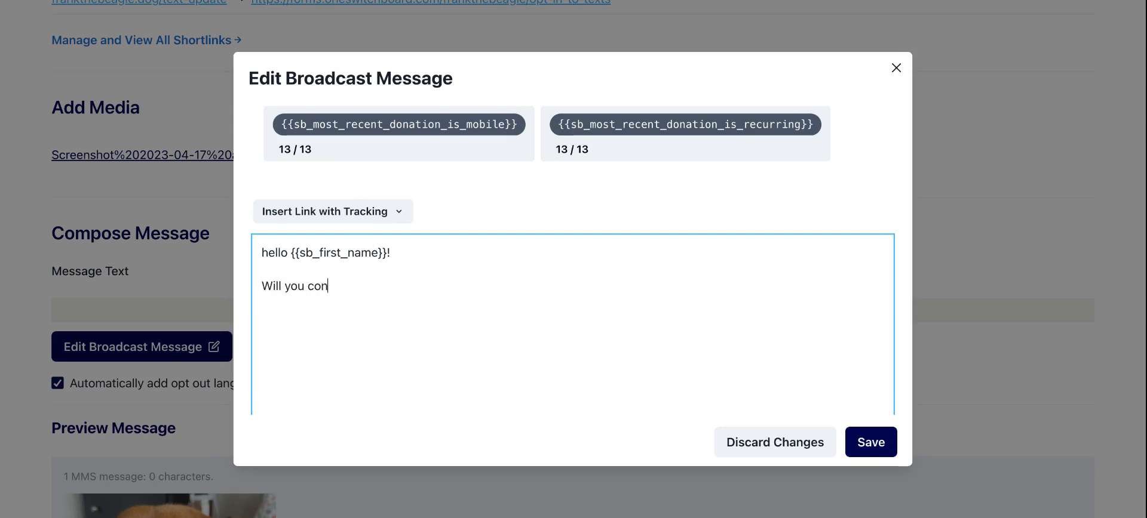
type("sider donating")
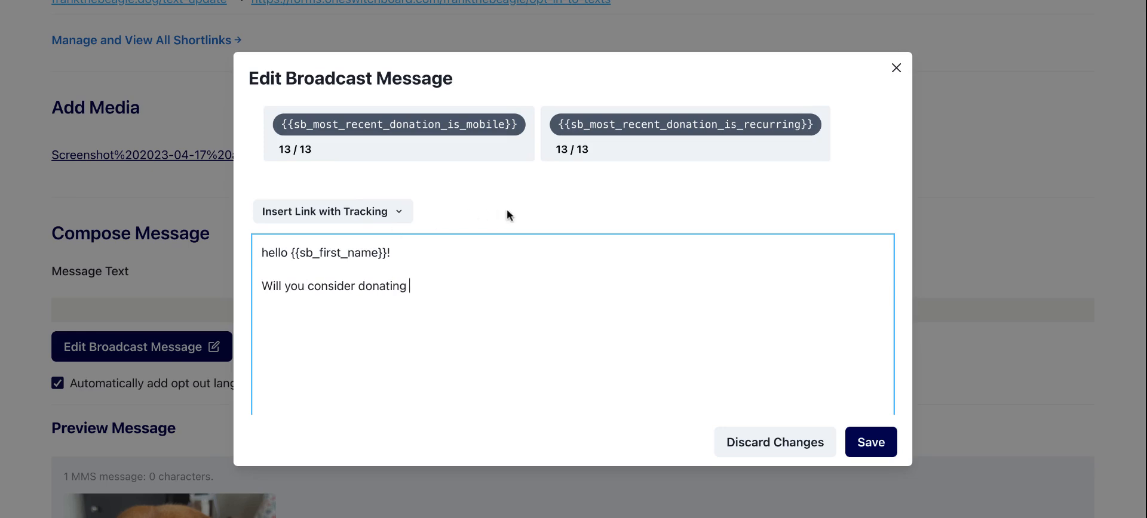
scroll(515, 210, "up", 8)
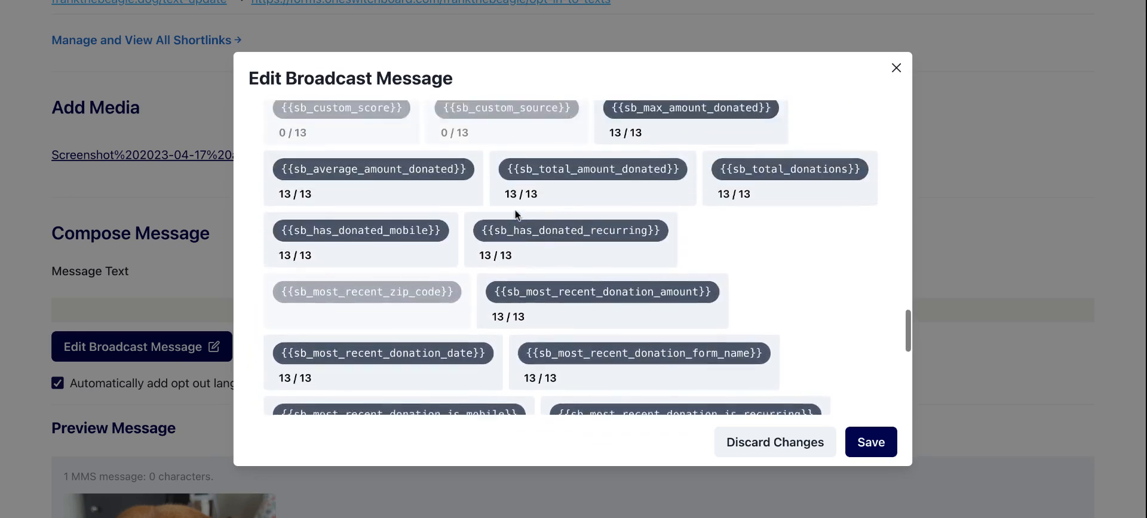
left_click(574, 215)
type("again? We appreciate your help.")
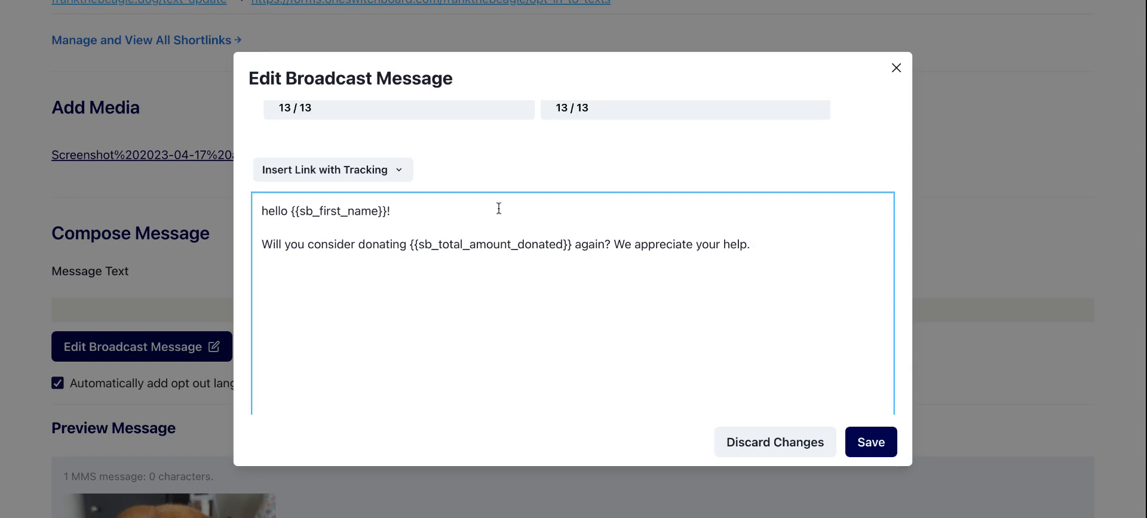
Insert the tracked shortlink frankthebeagle.dog/privacy-policy below the donation paragraph and save the broadcast message.
left_click(370, 178)
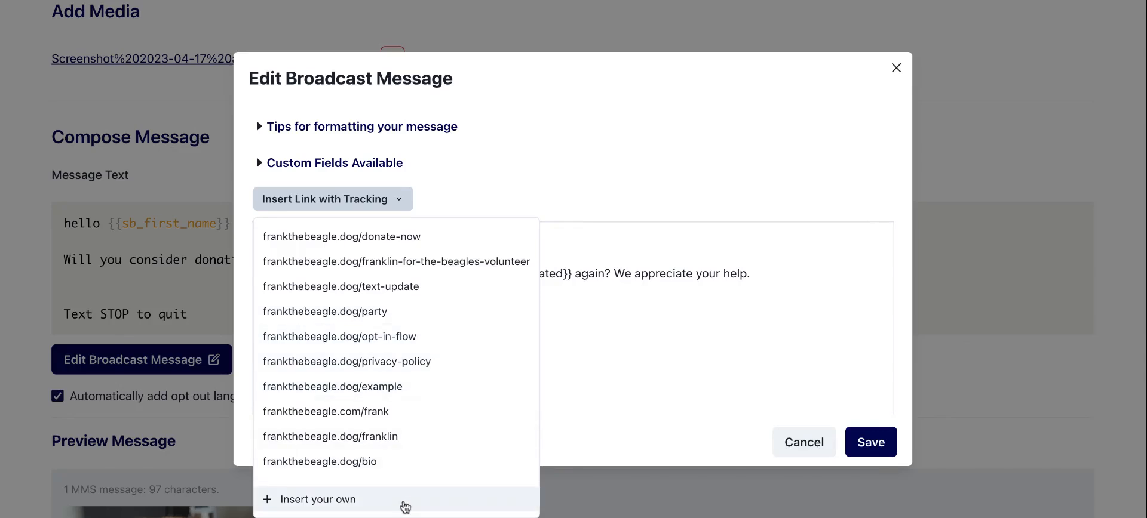
left_click(421, 363)
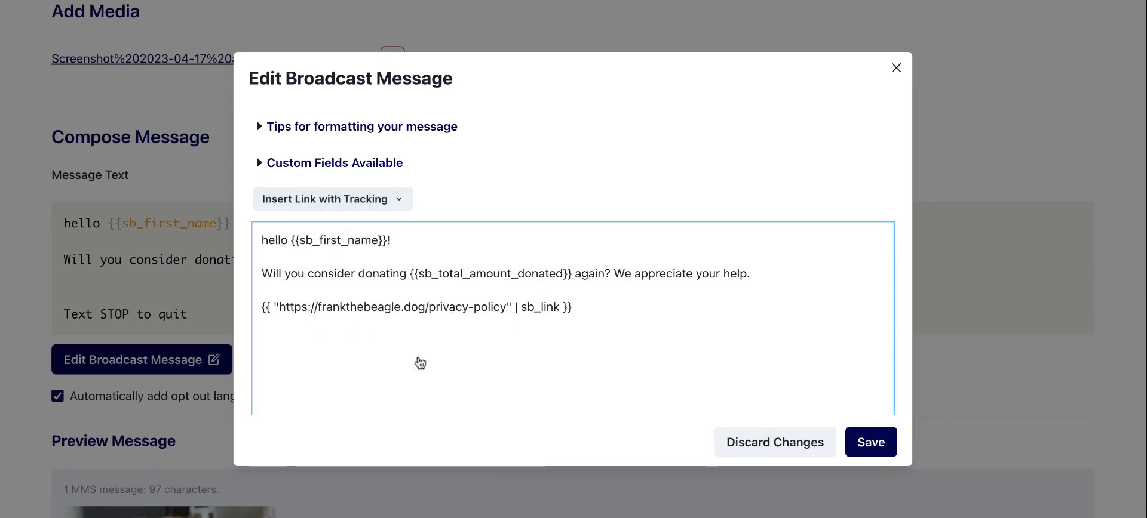
left_click(882, 445)
Review the message preview and the optional test text settings, including sending to a list and to specific phone numbers.
scroll(870, 404, "down", 3)
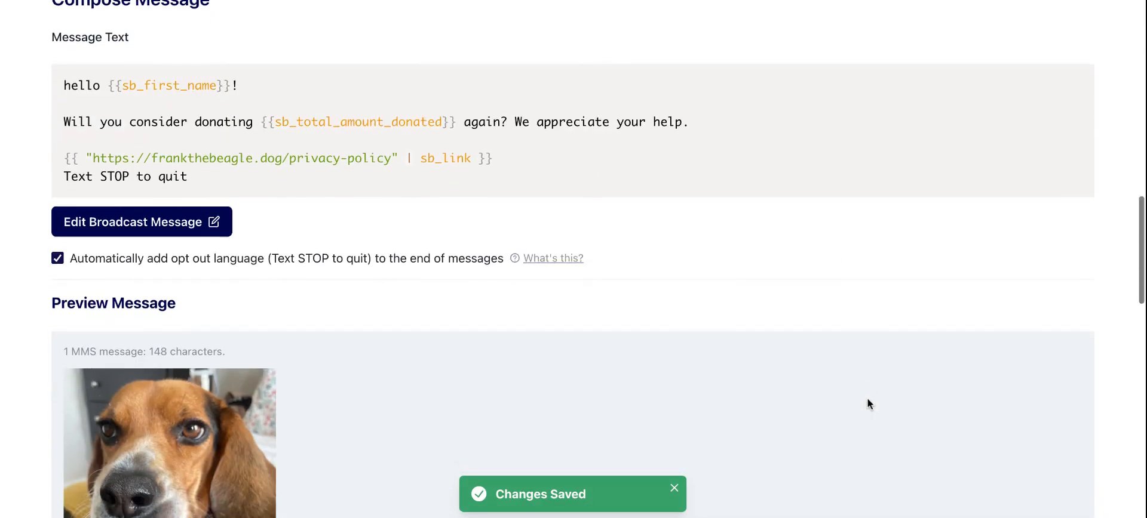
scroll(572, 259, "down", 5)
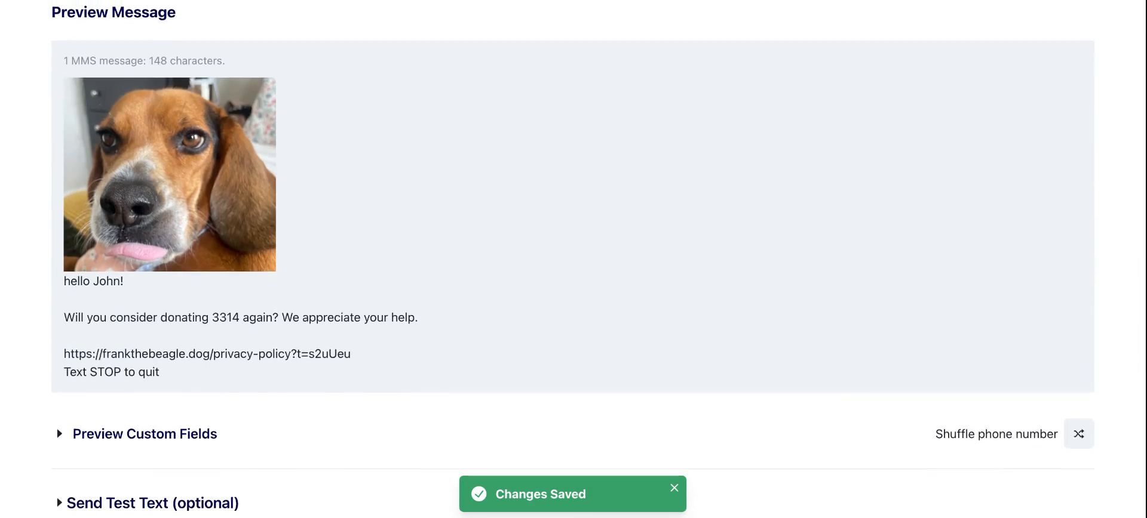
scroll(574, 260, "down", 2)
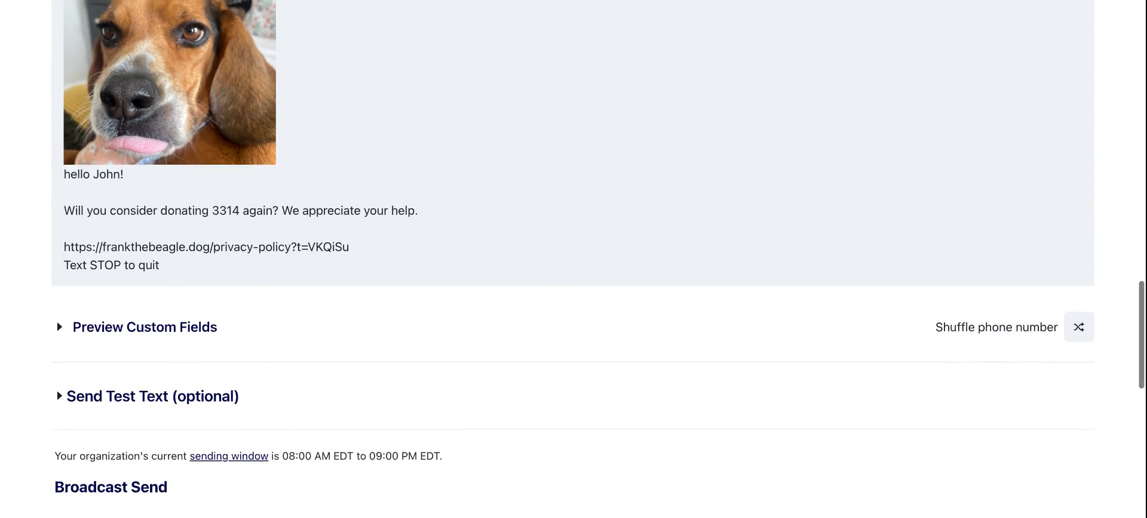
scroll(719, 376, "down", 2)
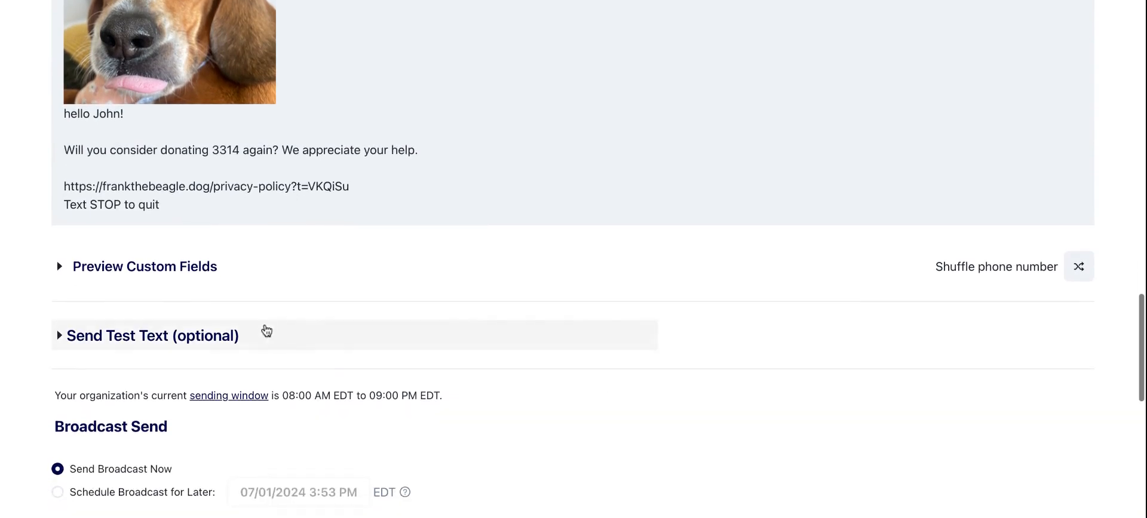
left_click(238, 336)
scroll(467, 317, "down", 1)
scroll(467, 316, "down", 4)
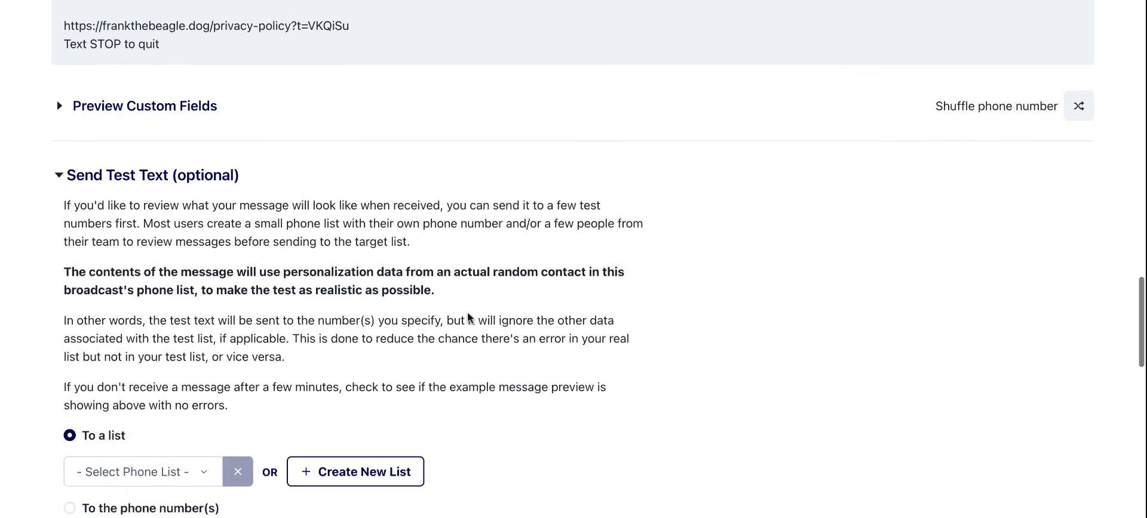
left_click(70, 412)
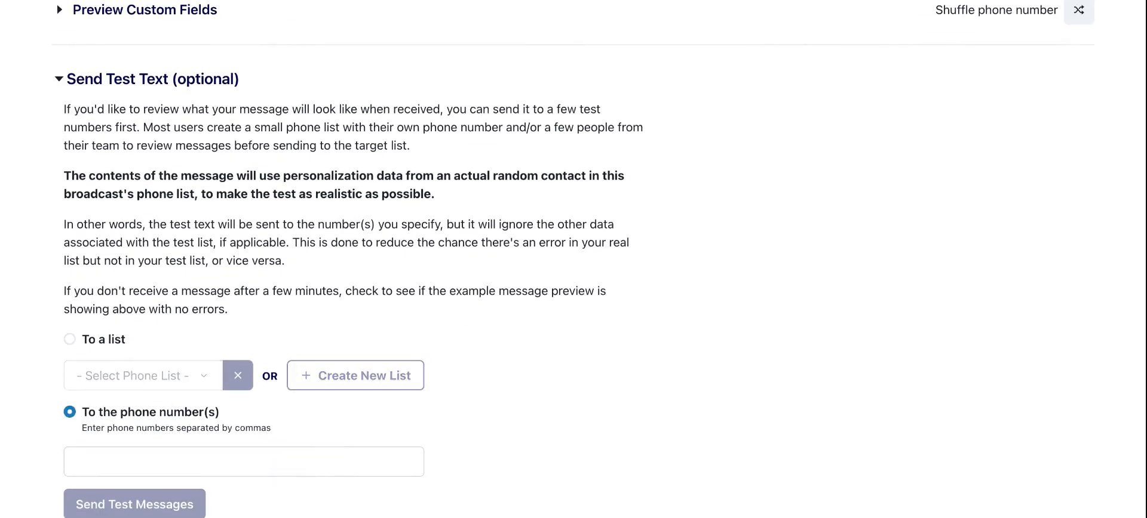
left_click(70, 340)
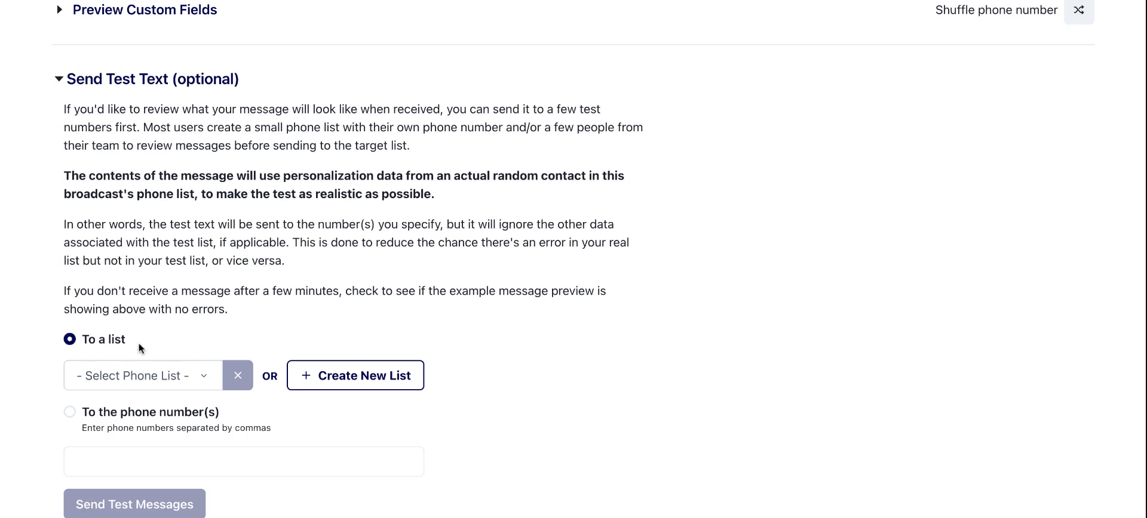
scroll(140, 348, "down", 3)
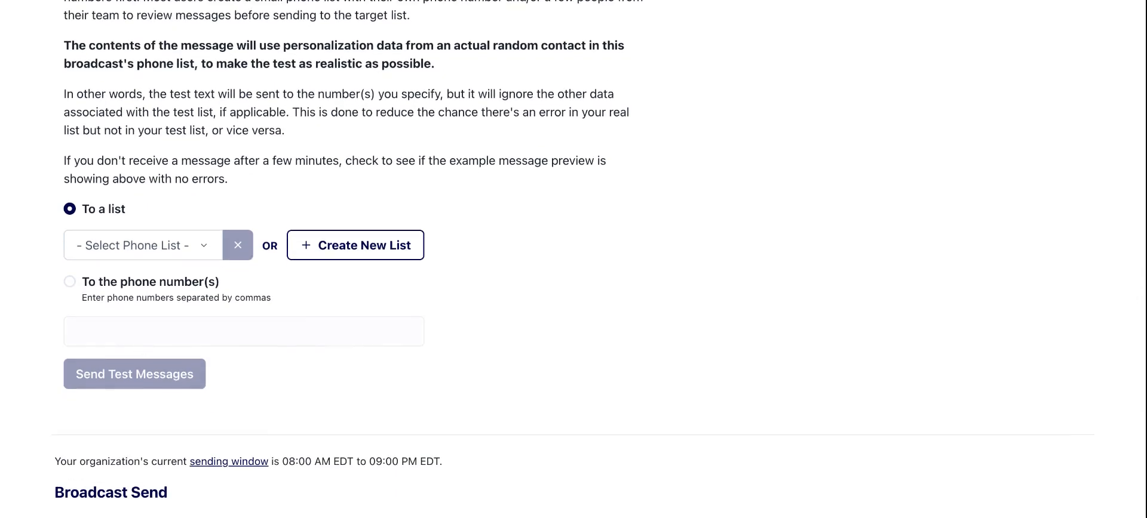
Review the option to schedule the broadcast for later and the automatic pausing settings, leaving the pausing settings unchanged.
scroll(142, 377, "down", 4)
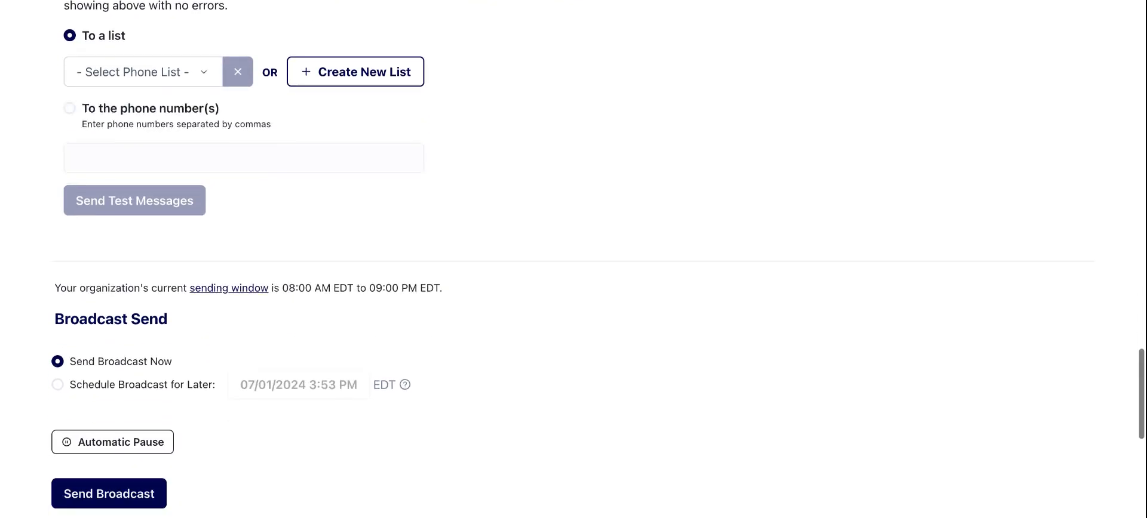
left_click(143, 377)
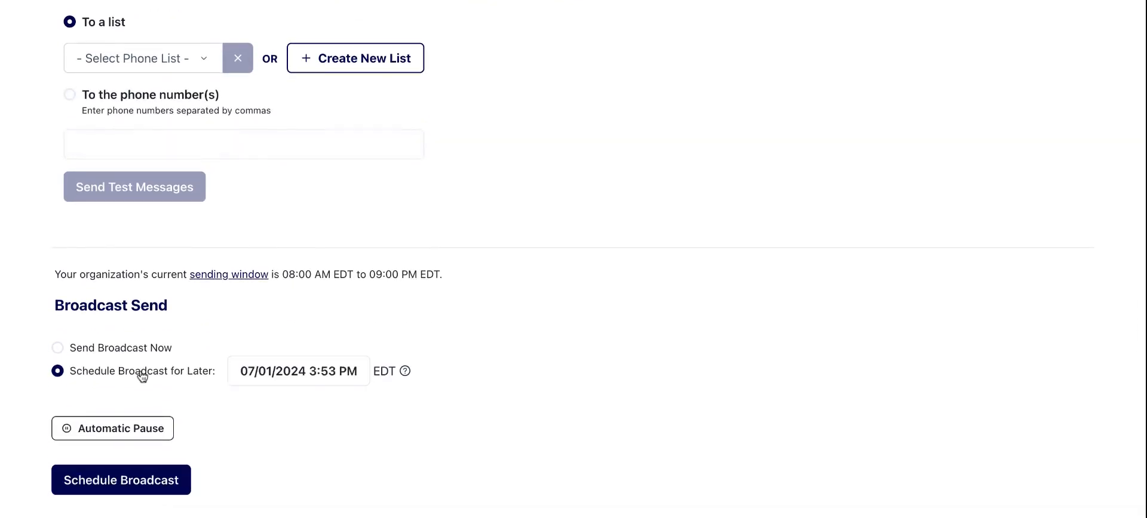
left_click(124, 436)
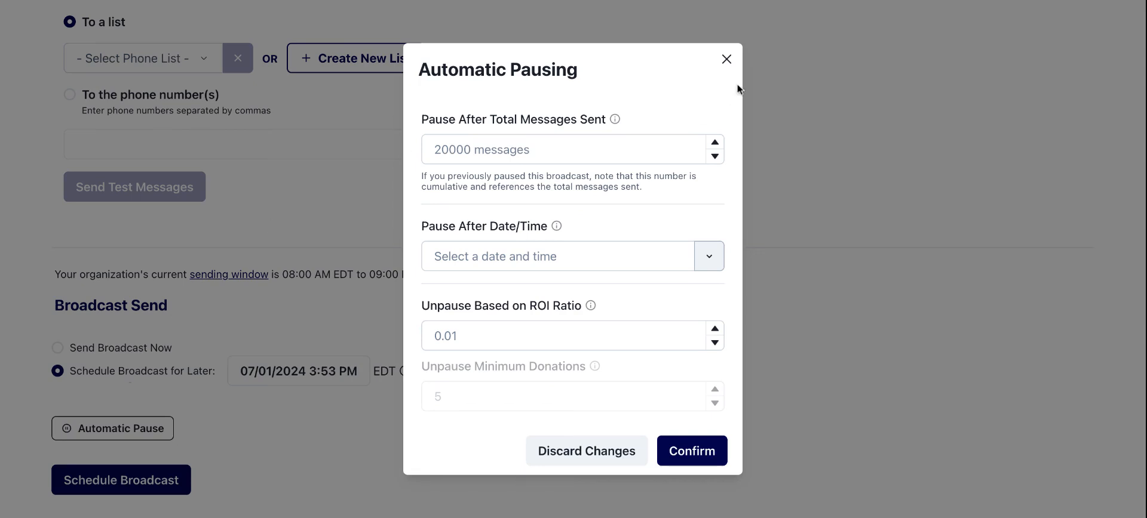
left_click(727, 59)
Set the broadcast to send now, then send it and confirm the sending.
left_click(115, 356)
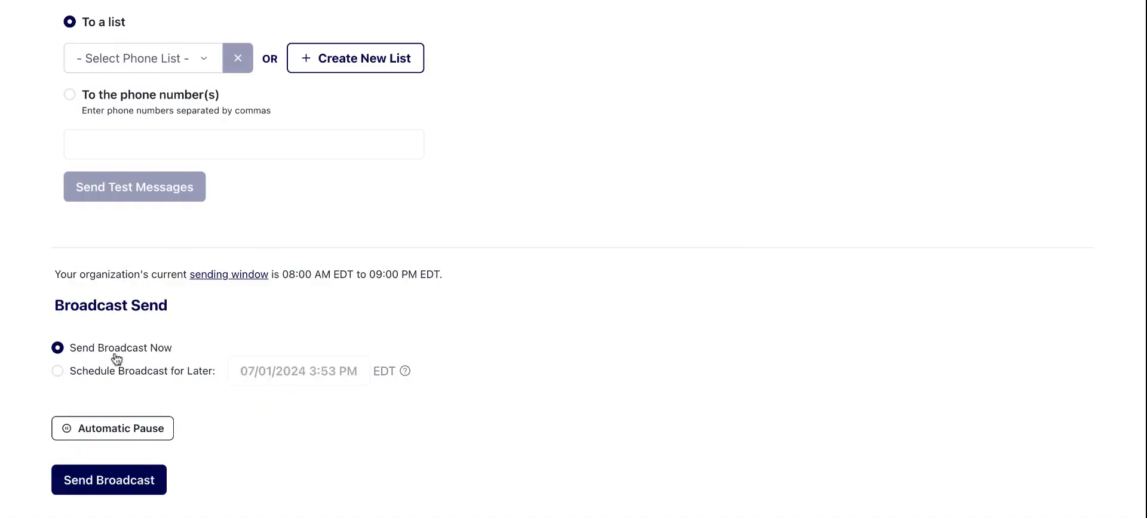
scroll(122, 359, "down", 2)
left_click(134, 358)
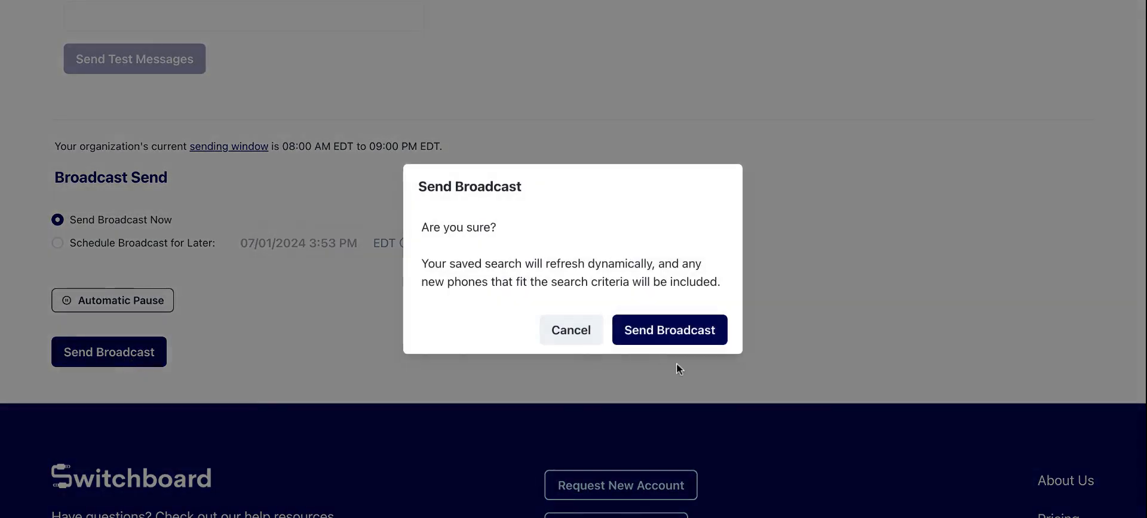
left_click(677, 332)
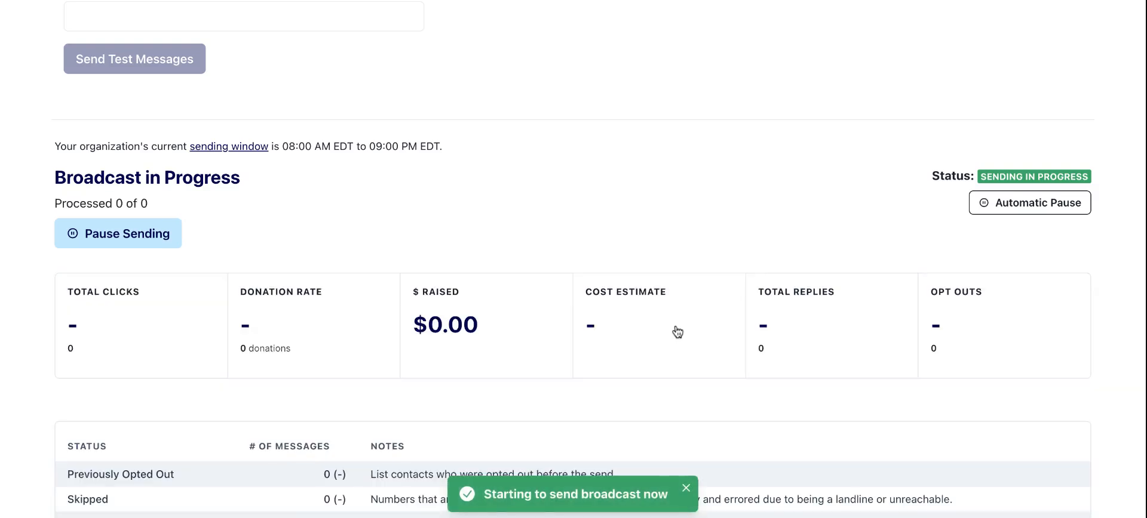
Review the broadcast's delivery statistics and the options for creating a phone list from its results.
scroll(673, 330, "down", 5)
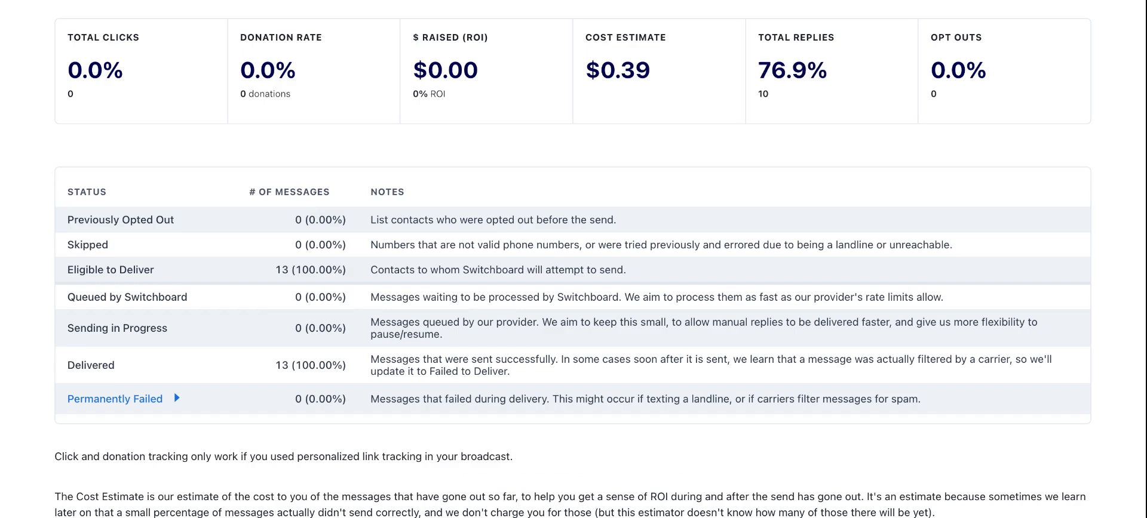
scroll(574, 260, "down", 7)
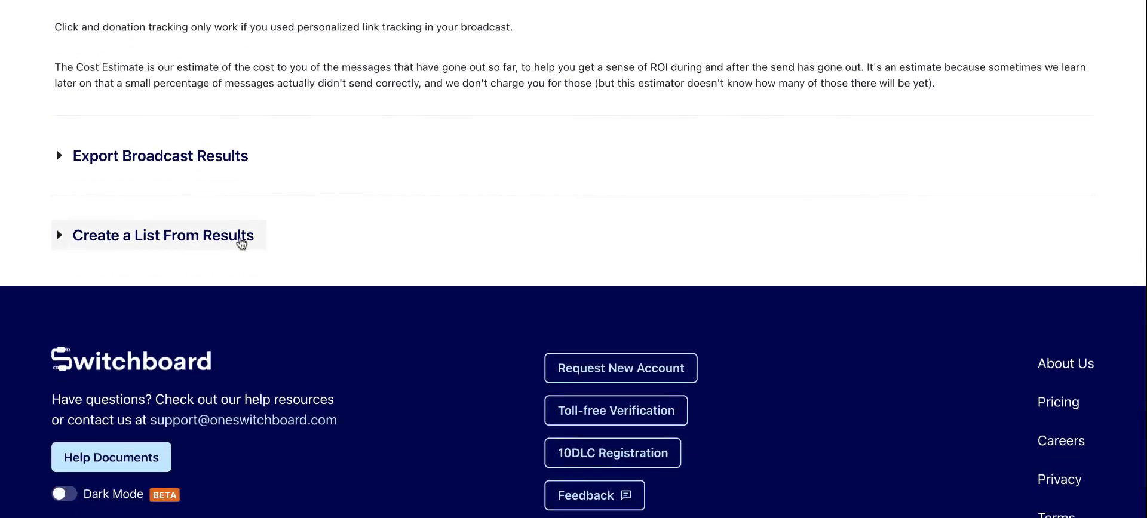
left_click(241, 239)
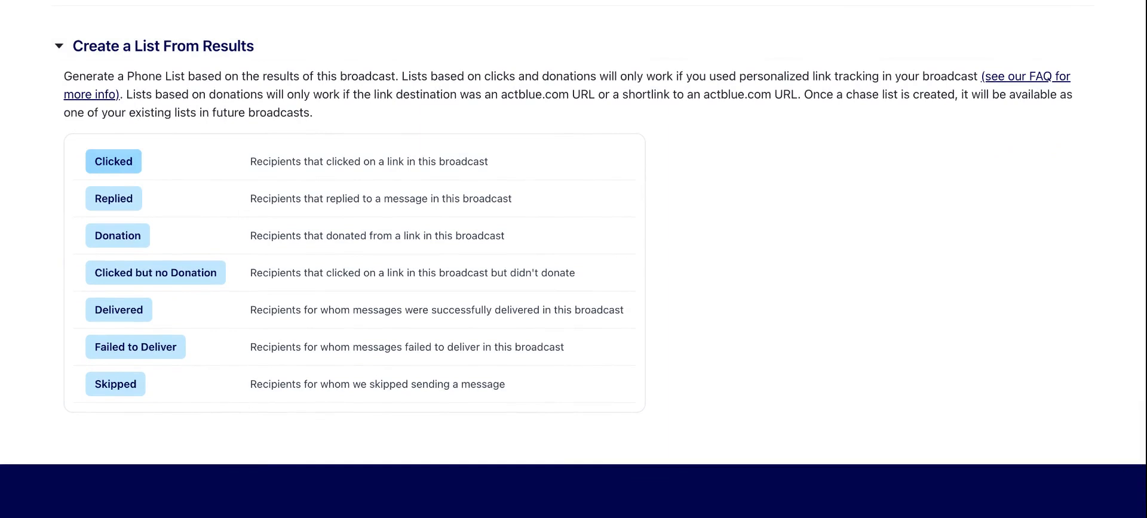
scroll(130, 175, "down", 5)
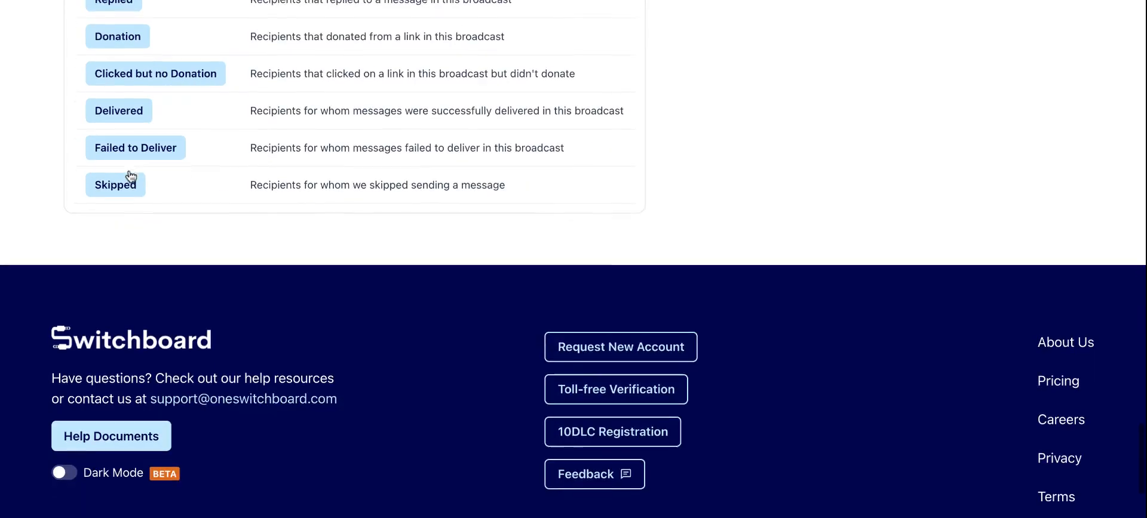